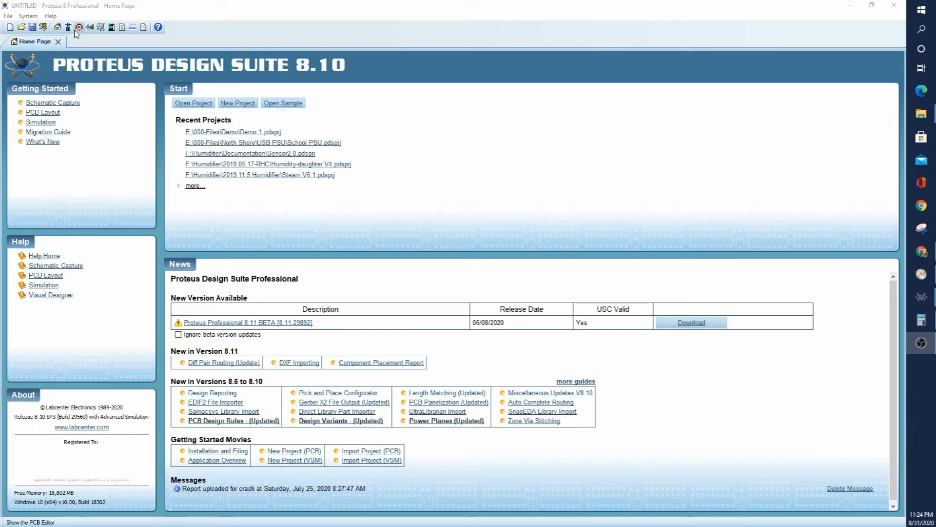
Start a new project and choose E:\000-Files\Demo as its save folder
click(60, 41)
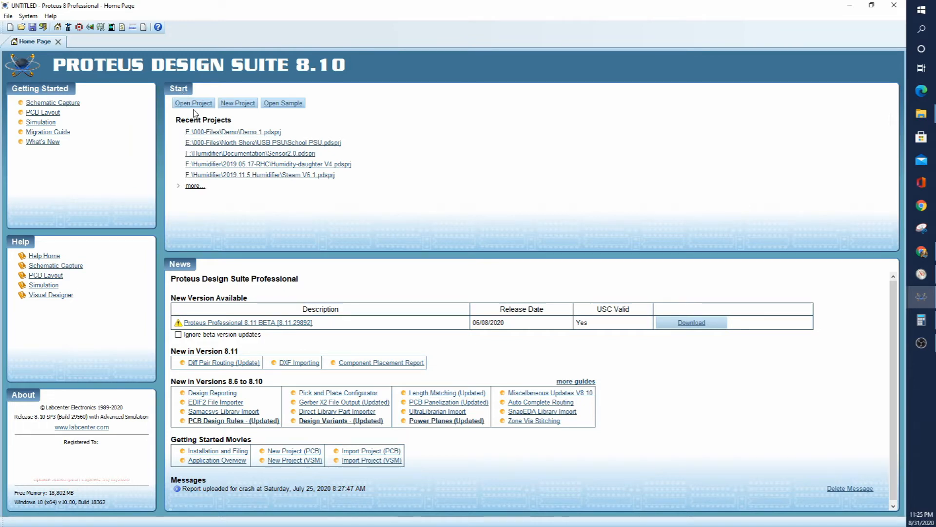
click(238, 104)
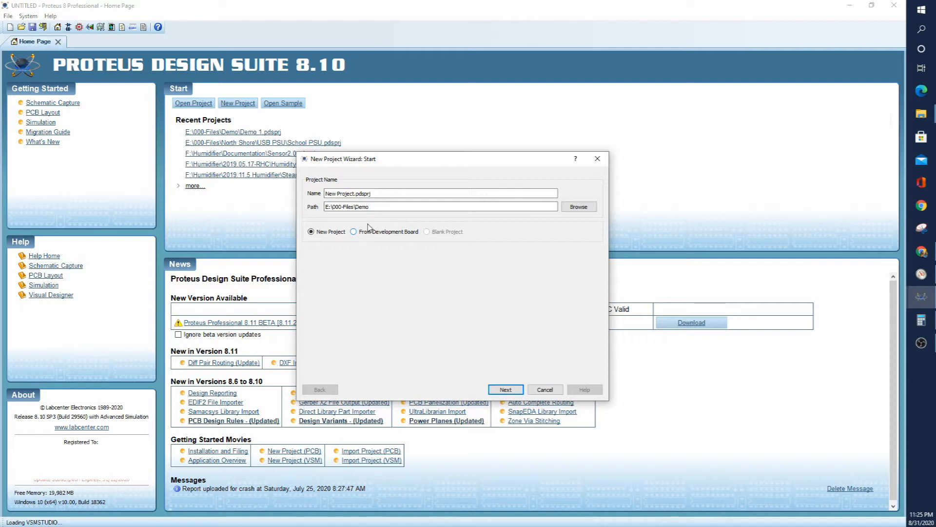
click(581, 208)
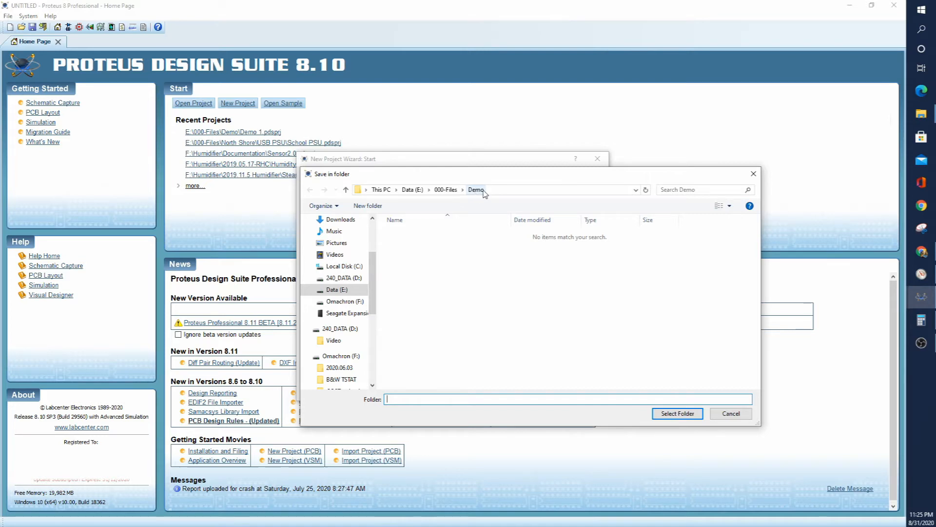
click(702, 418)
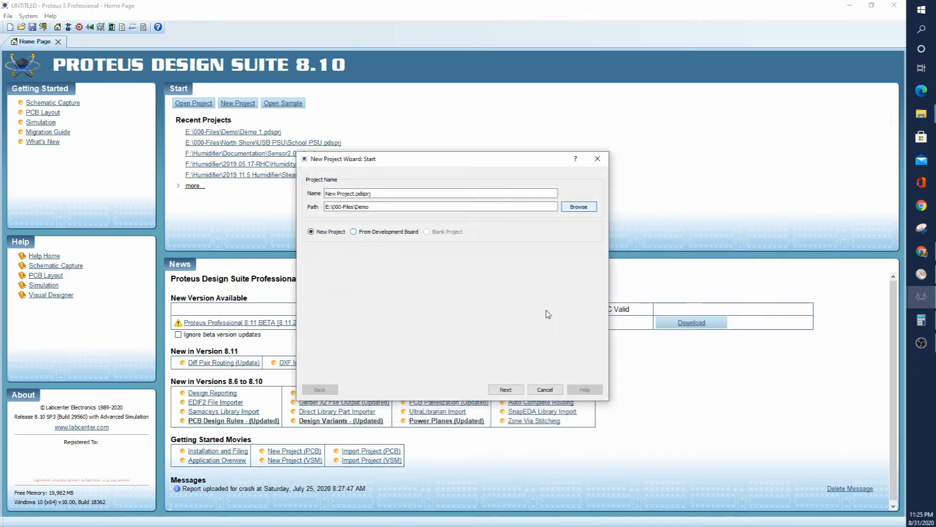
Name the project Demo 1 and replace the existing project of that name
click(356, 193)
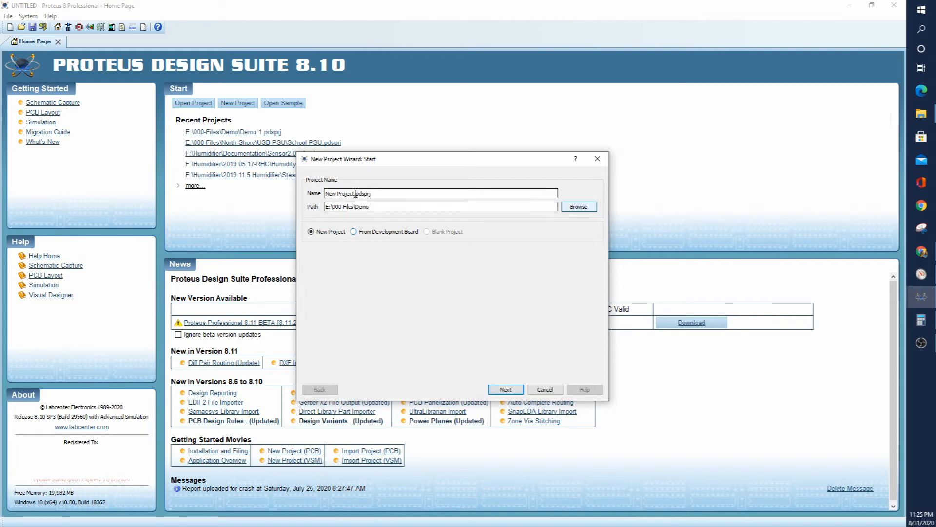
drag(356, 193, 275, 197)
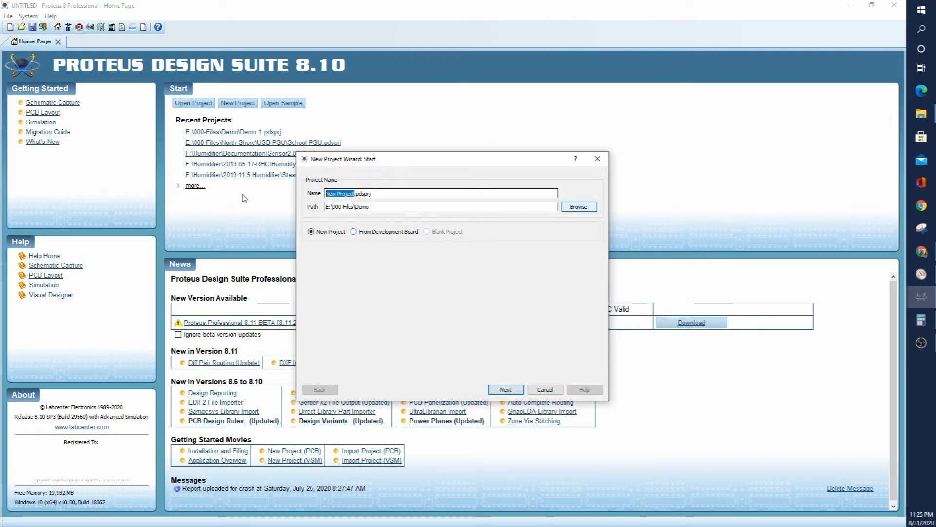
text(Dem)
text(o 1)
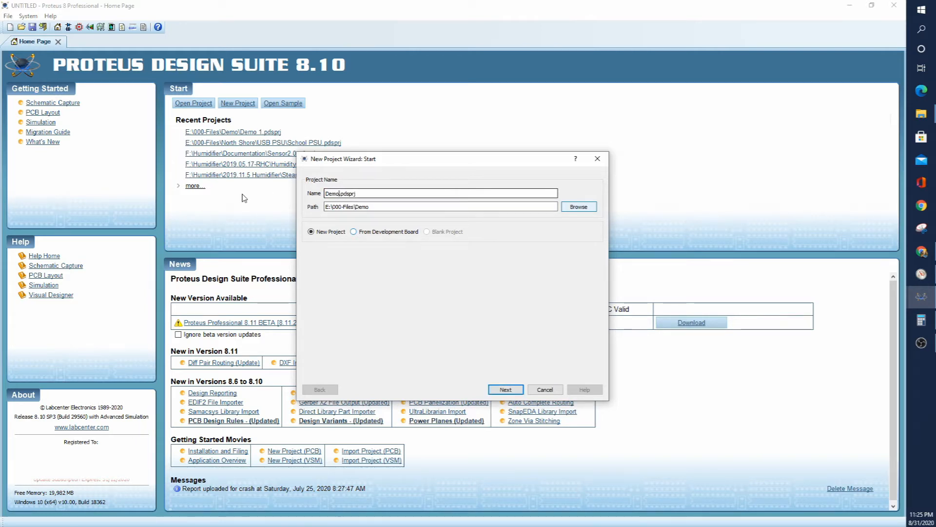
key(Return)
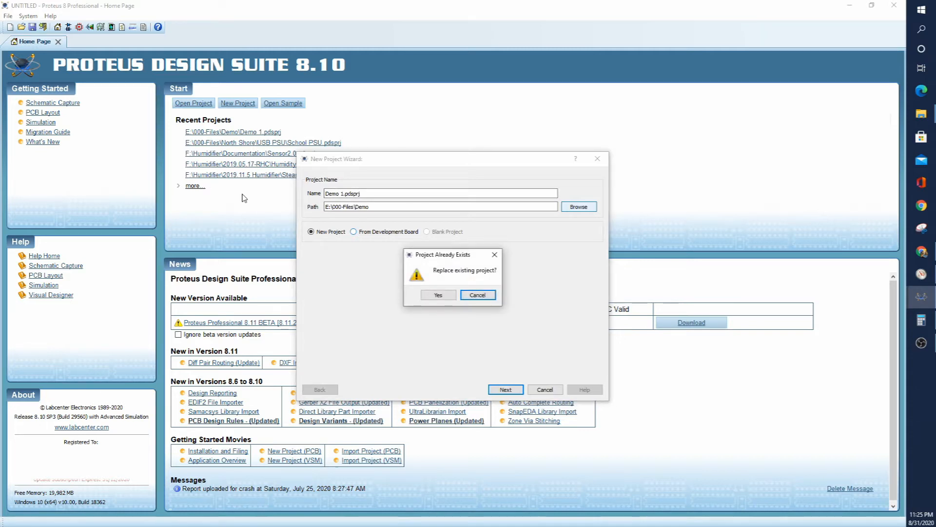
click(431, 295)
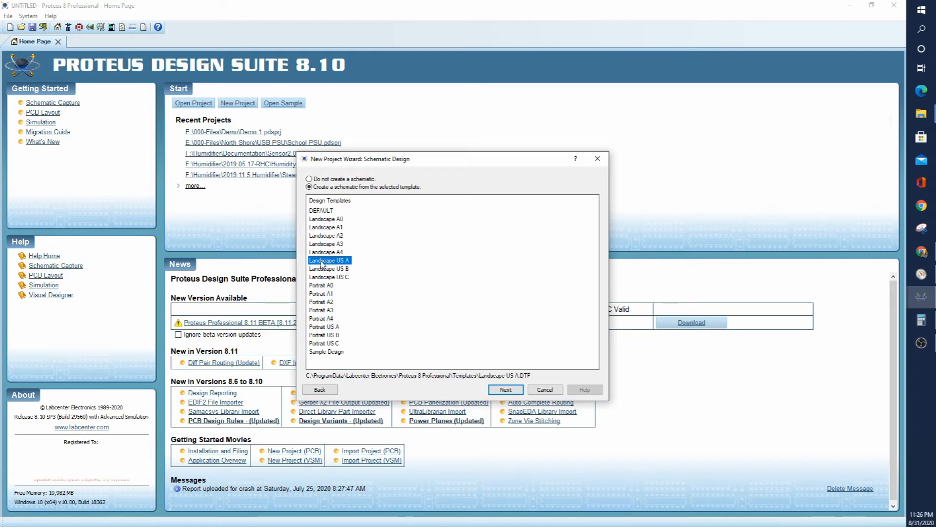
Base the schematic on the Landscape US A template and create a PCB layout from the DEFAULT template
click(505, 389)
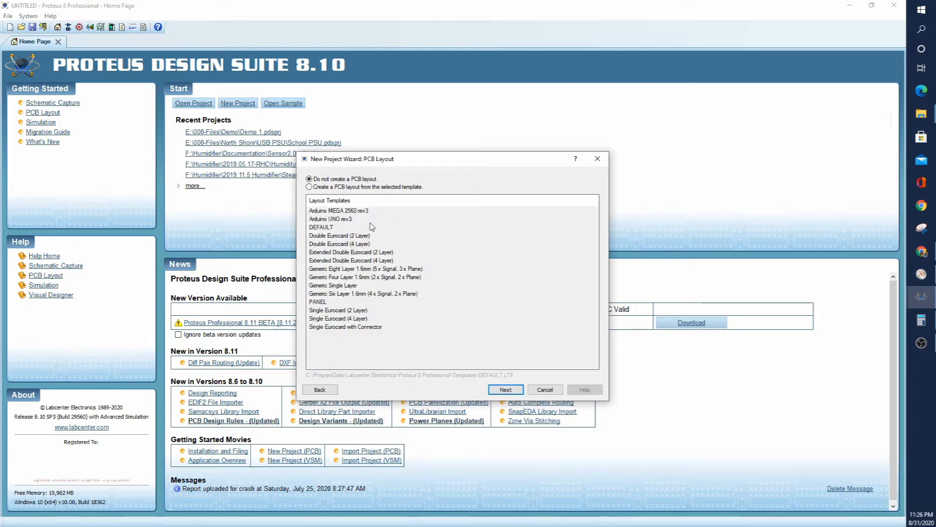
click(366, 188)
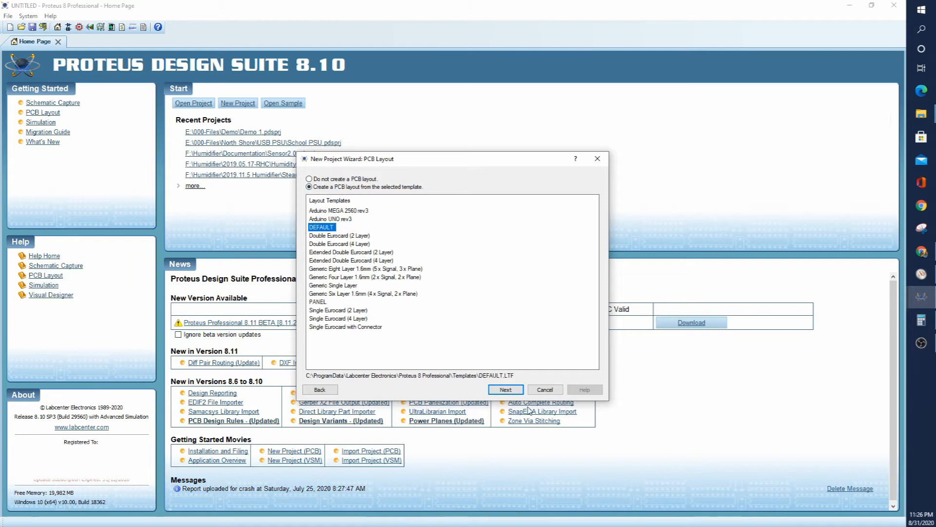
click(505, 390)
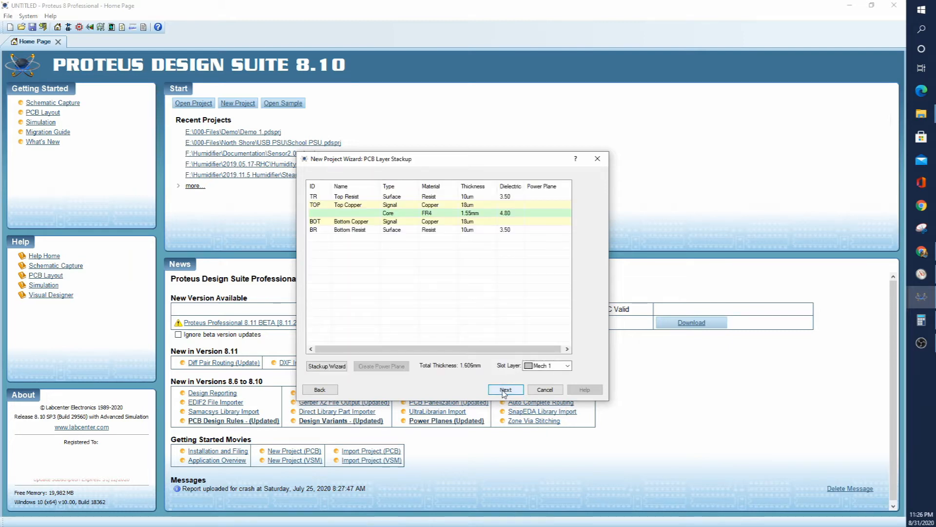
Accept the default PCB layer stackup and drill pairs, and finish the project without firmware
click(505, 390)
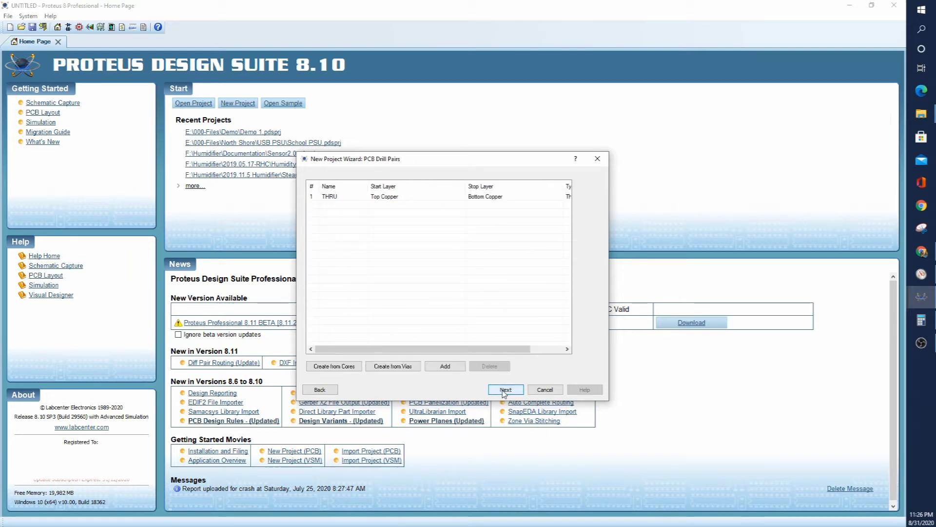
click(505, 390)
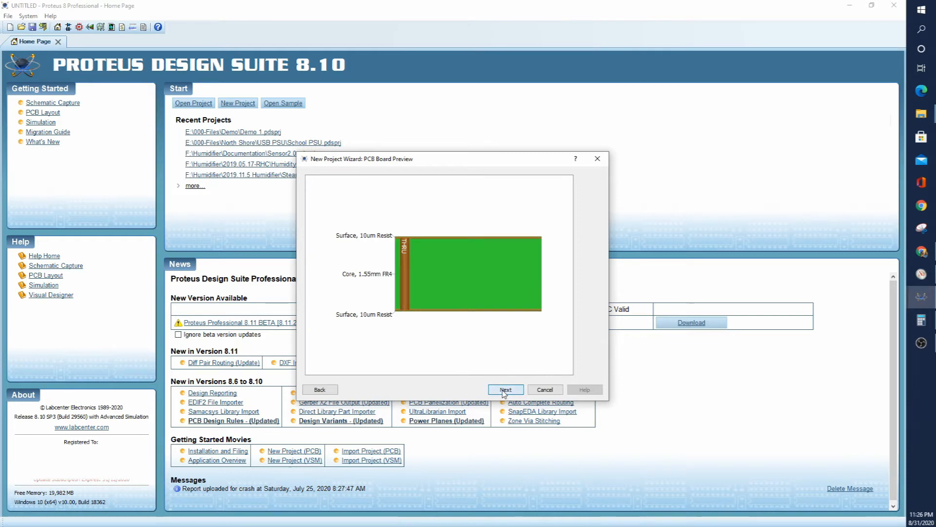
click(505, 390)
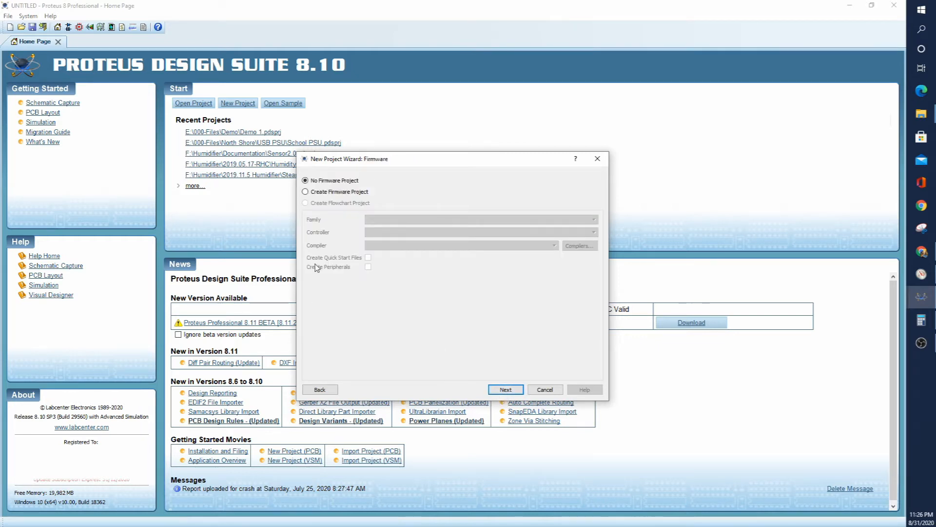
click(502, 390)
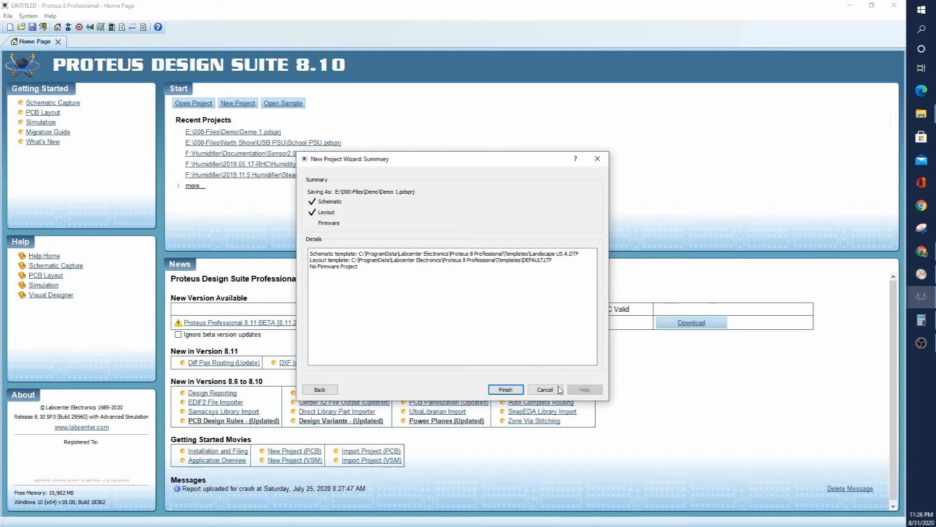
click(502, 390)
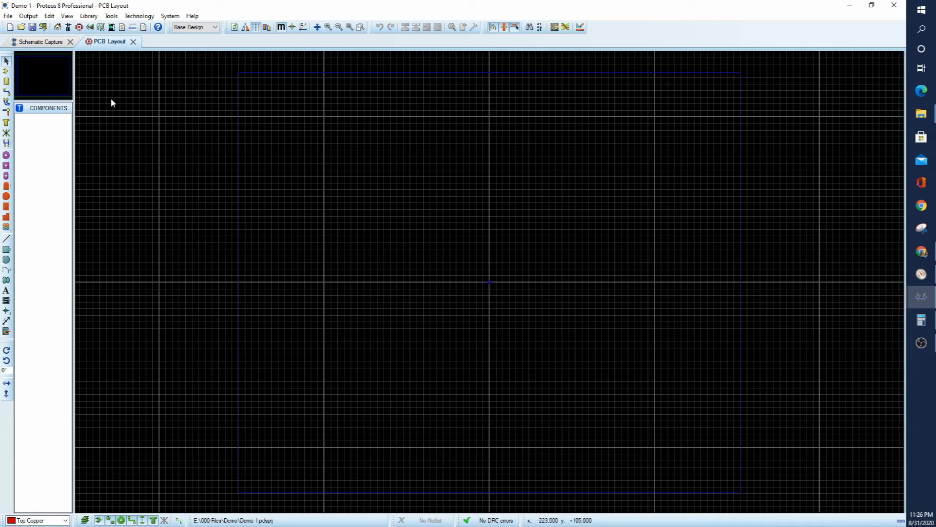
Switch to Schematic Capture, close it and reopen it beside the PCB layout
click(45, 43)
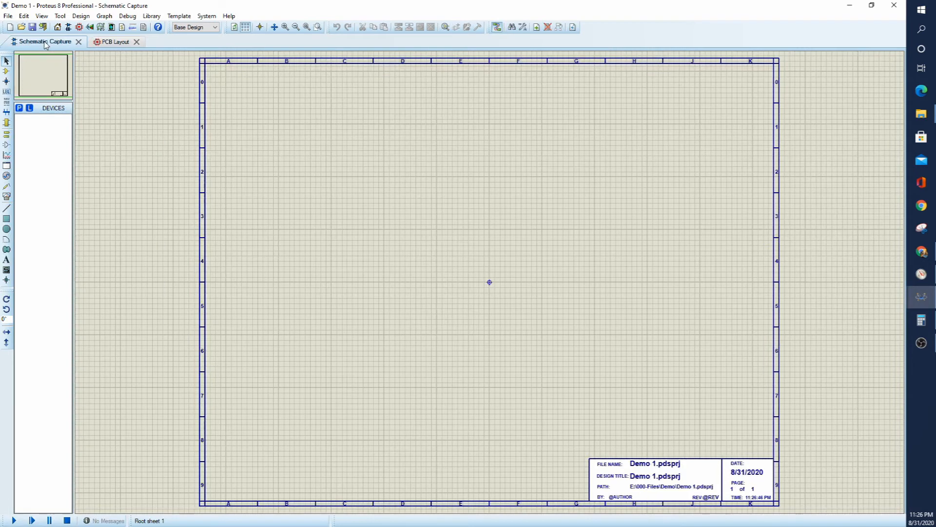
click(78, 43)
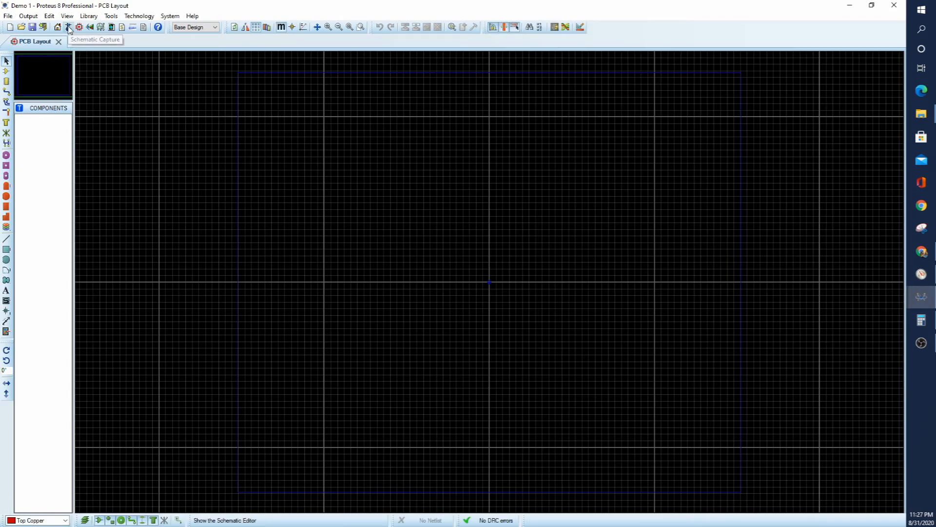
click(69, 27)
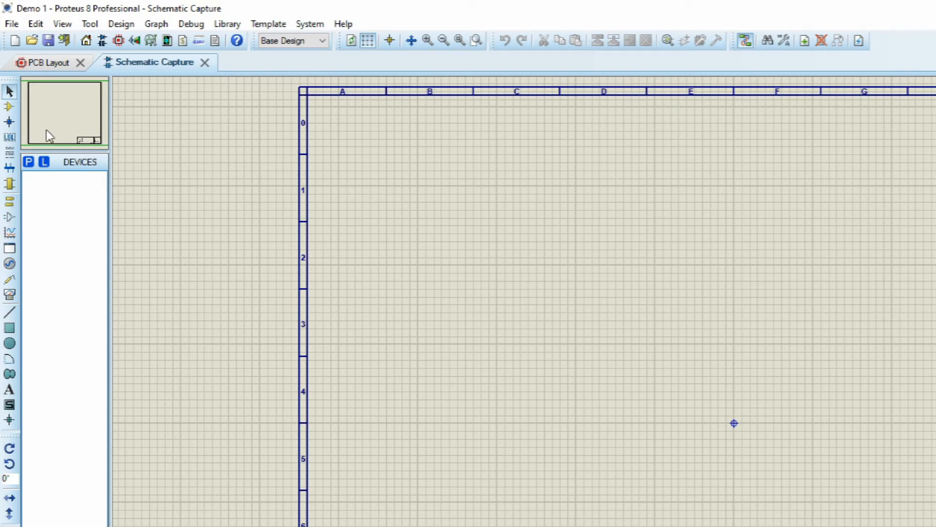
Open the device picker for schematic components and filter the library to the Generic sub-category of Resistors
click(9, 108)
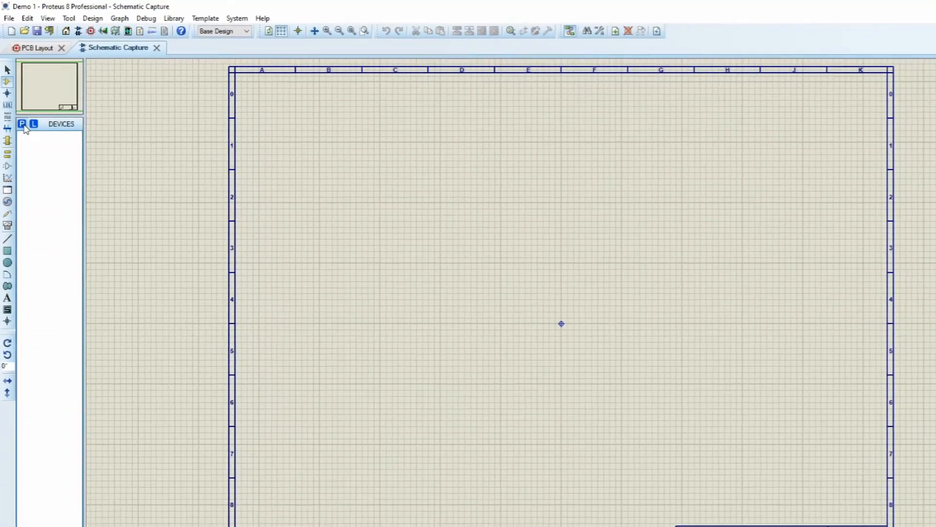
click(30, 163)
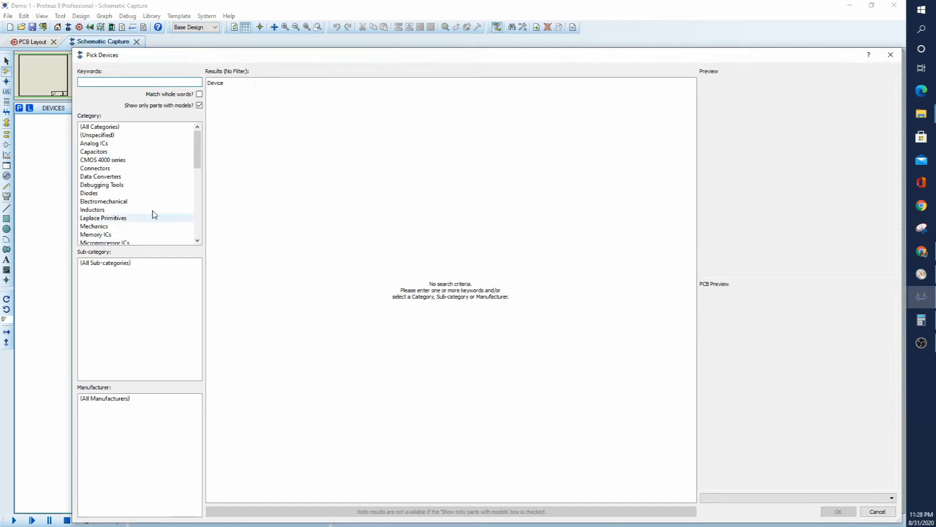
drag(198, 149, 201, 181)
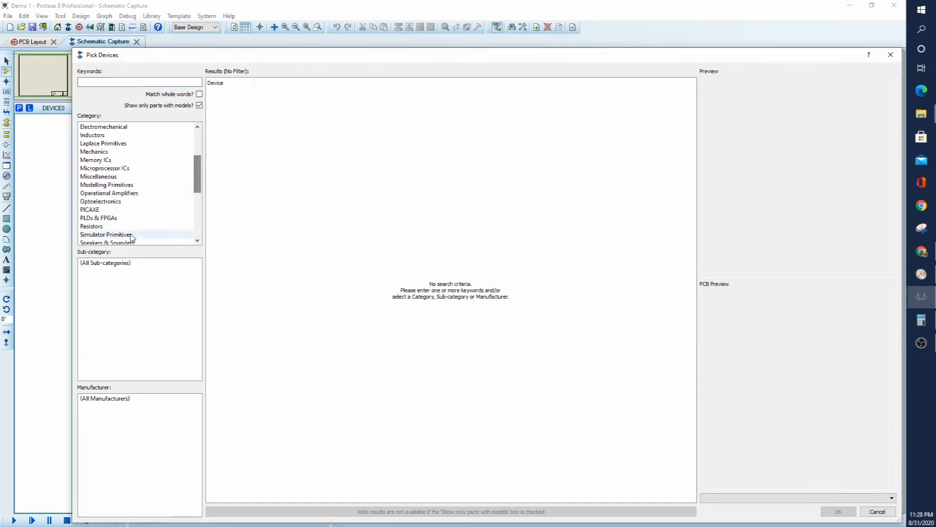
click(114, 227)
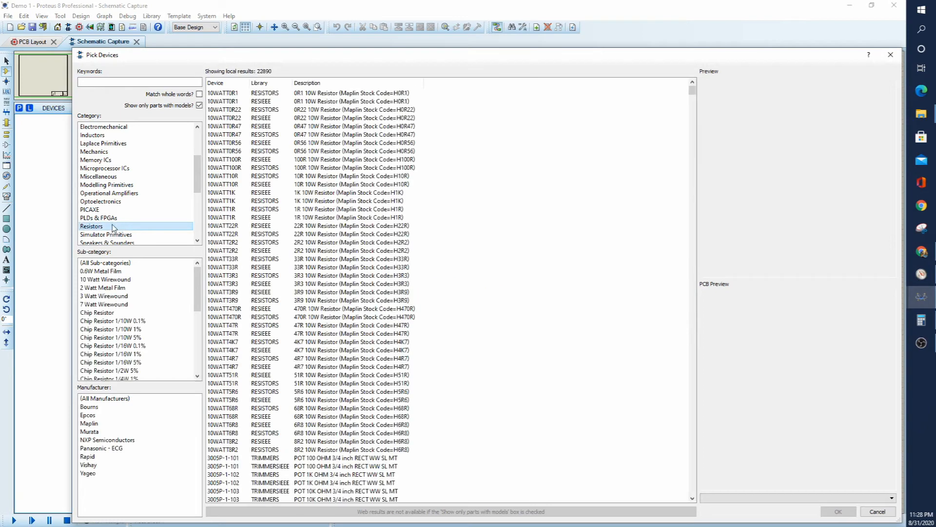
scroll(154, 324, down, 1)
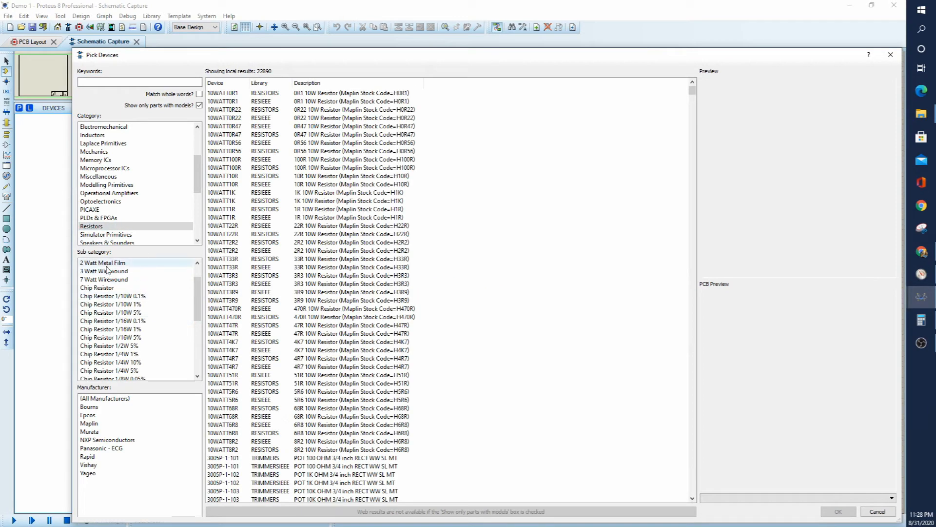
scroll(180, 340, down, 5)
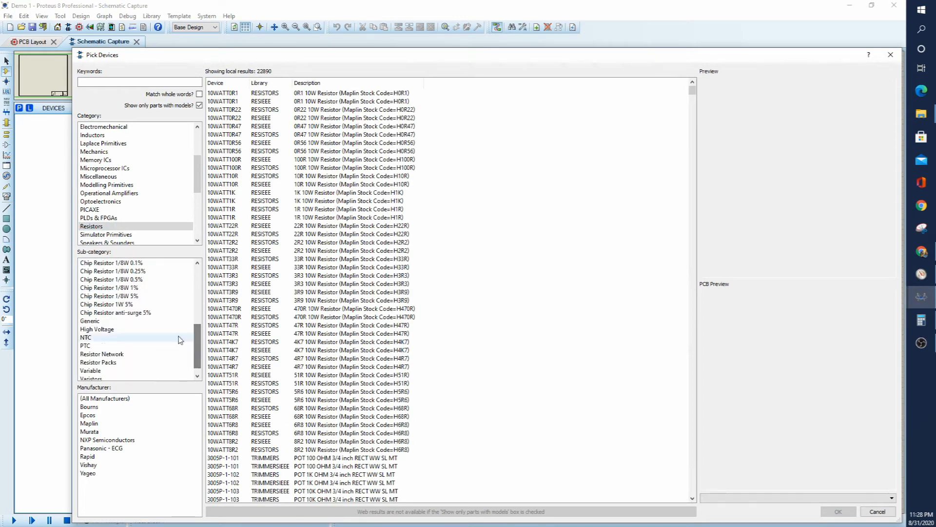
click(101, 322)
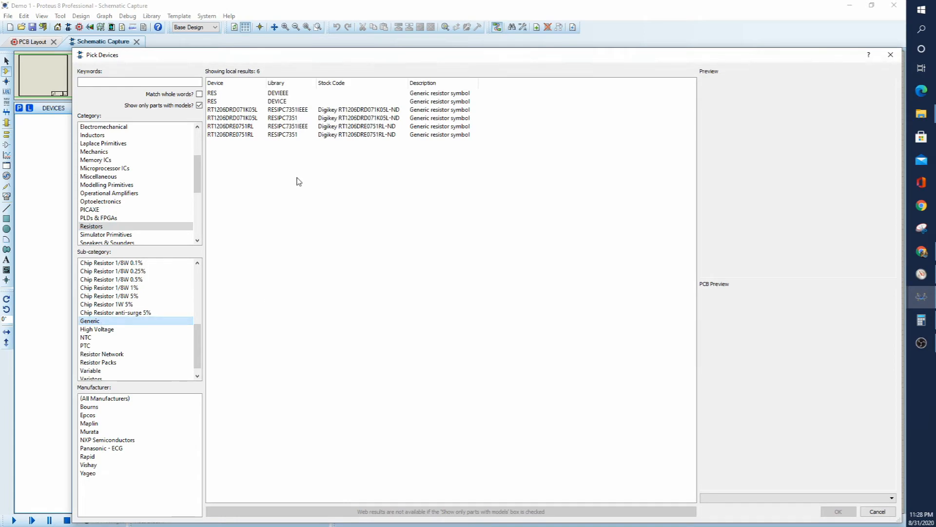
Add the RES resistor from the DEVIEEE library to the device list and compare its symbol with the DEVICE library version
click(279, 93)
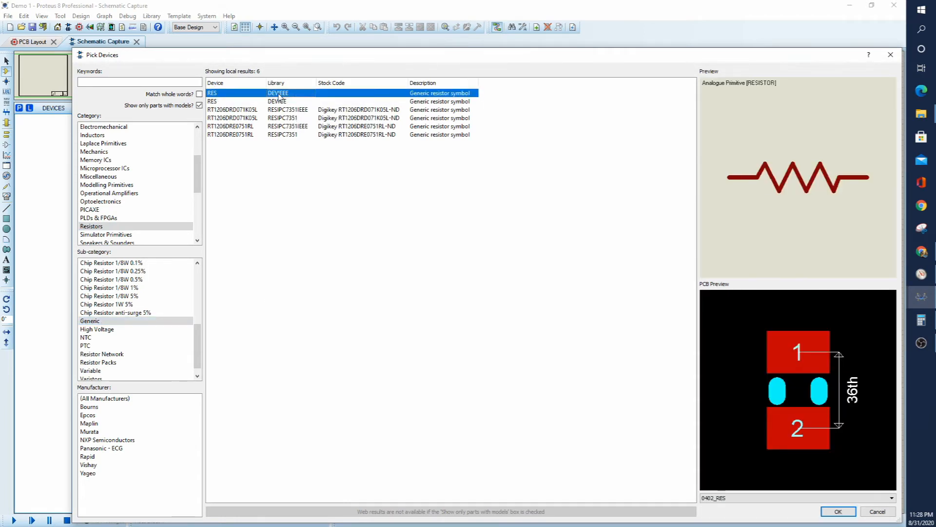
double_click(280, 93)
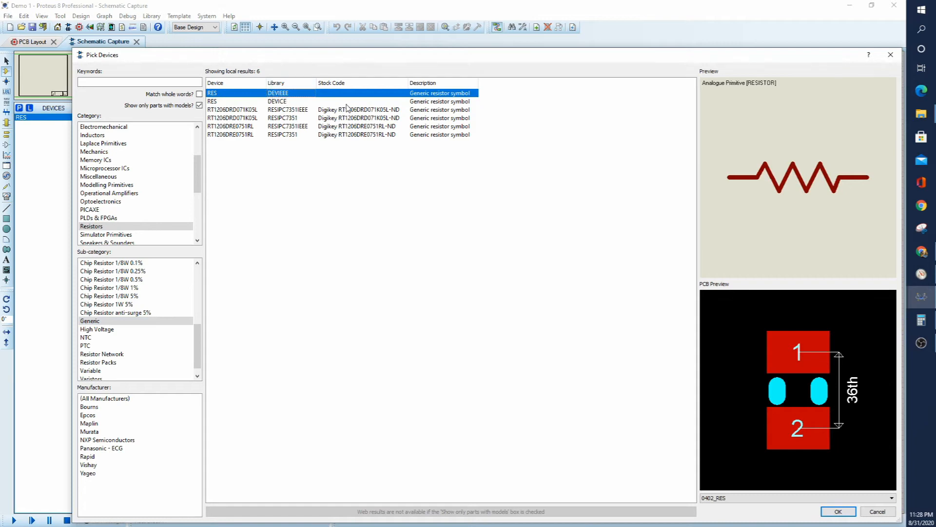
click(286, 102)
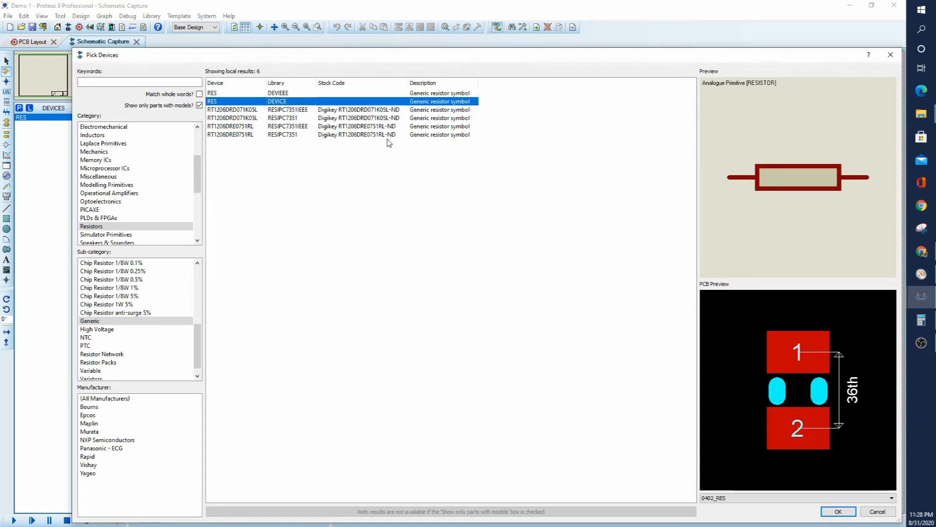
click(286, 93)
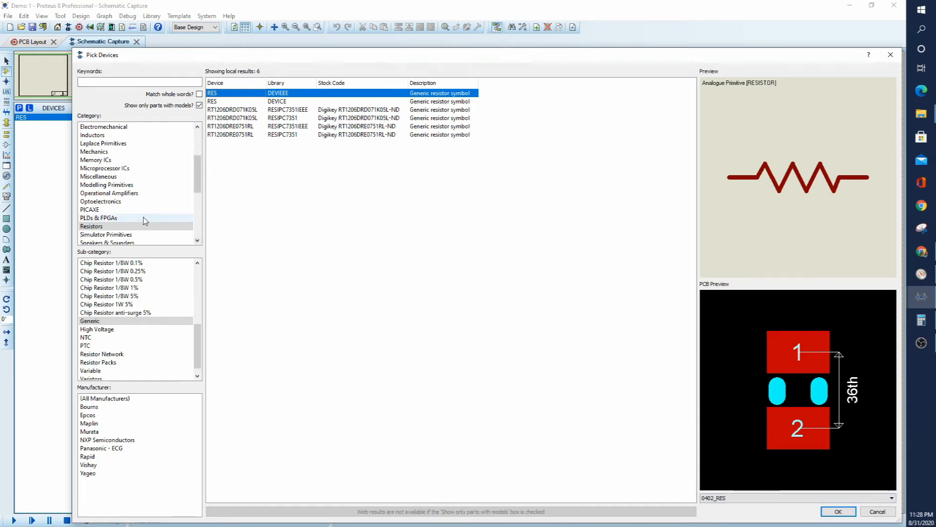
Search the library for "cap" and add the CAPACITOR device from the Animated sub-category of Capacitors to the device list
click(117, 87)
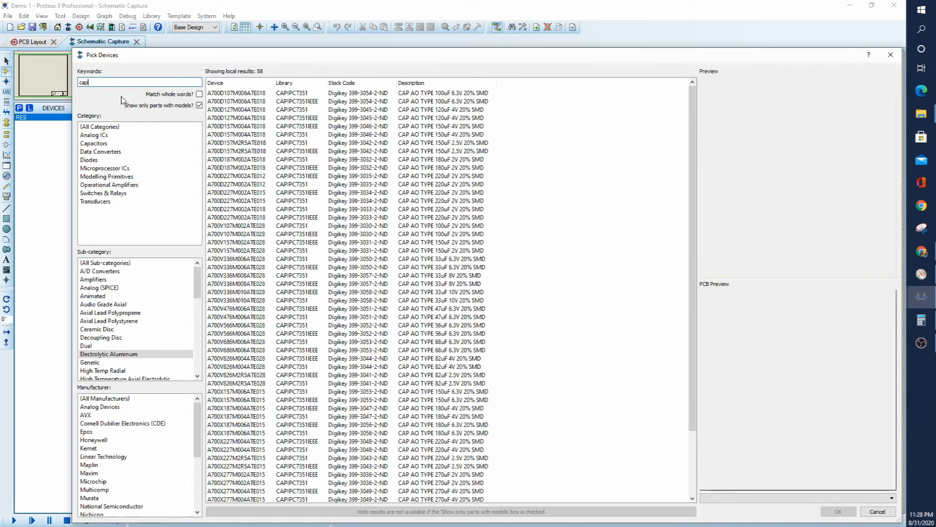
click(93, 144)
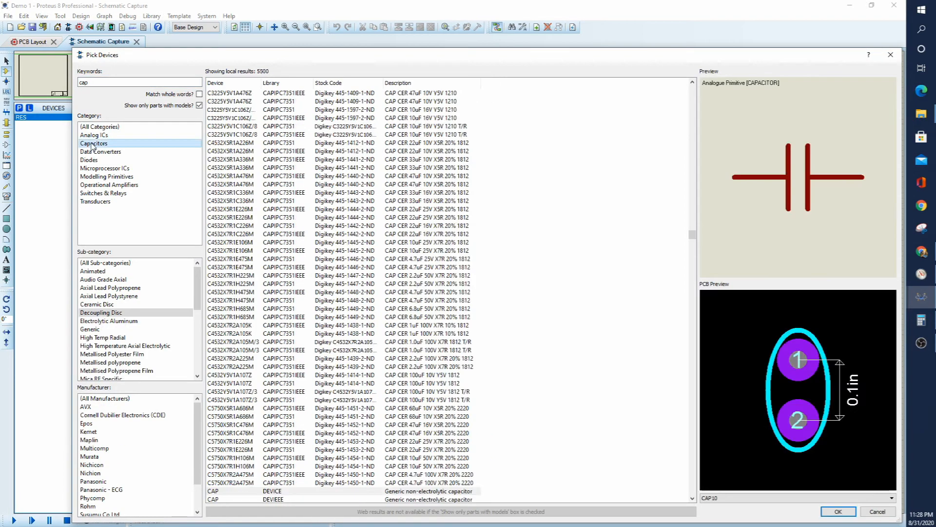
click(97, 272)
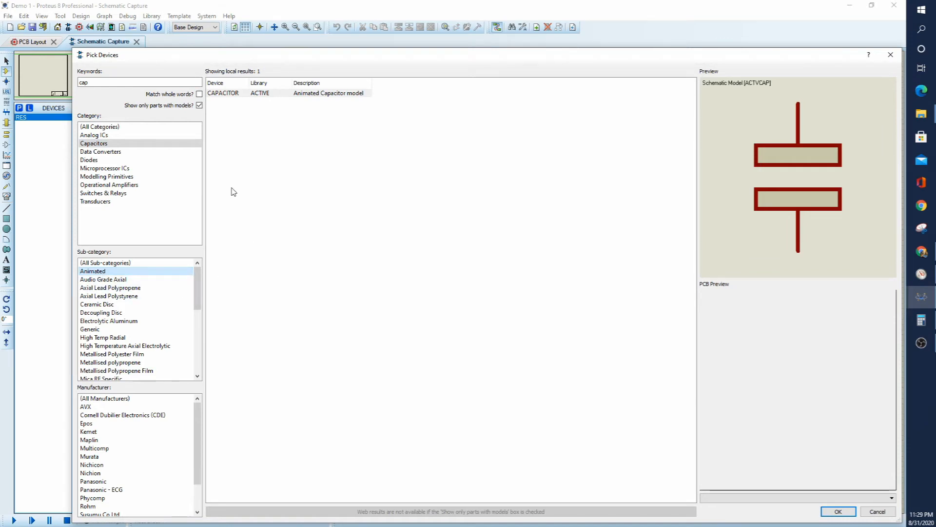
double_click(232, 95)
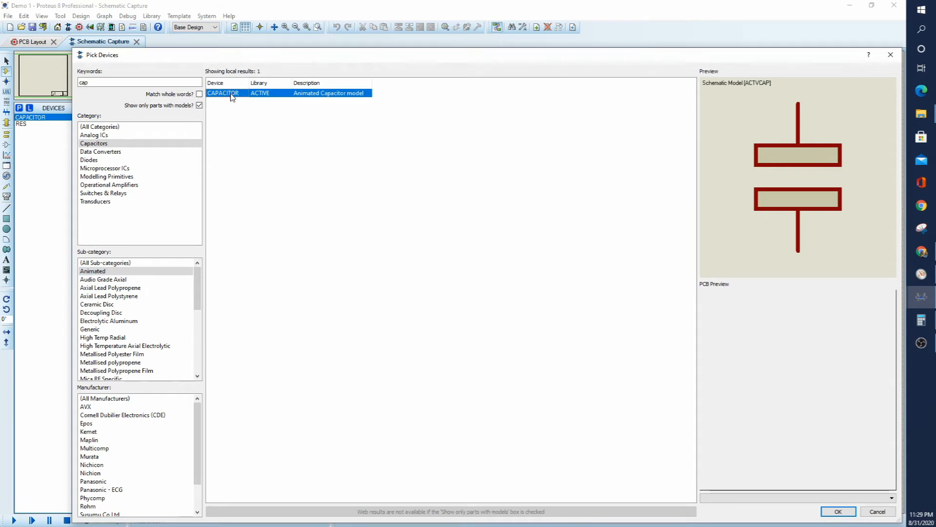
Search the device library for "button" and add the BUTTON device from the ACTIVE library to the device list
click(111, 82)
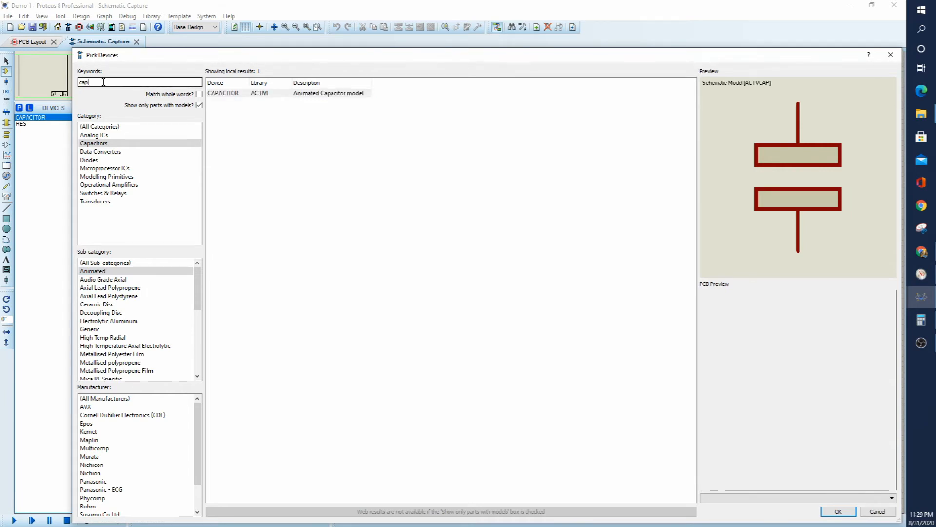
drag(103, 82, 50, 82)
text(but)
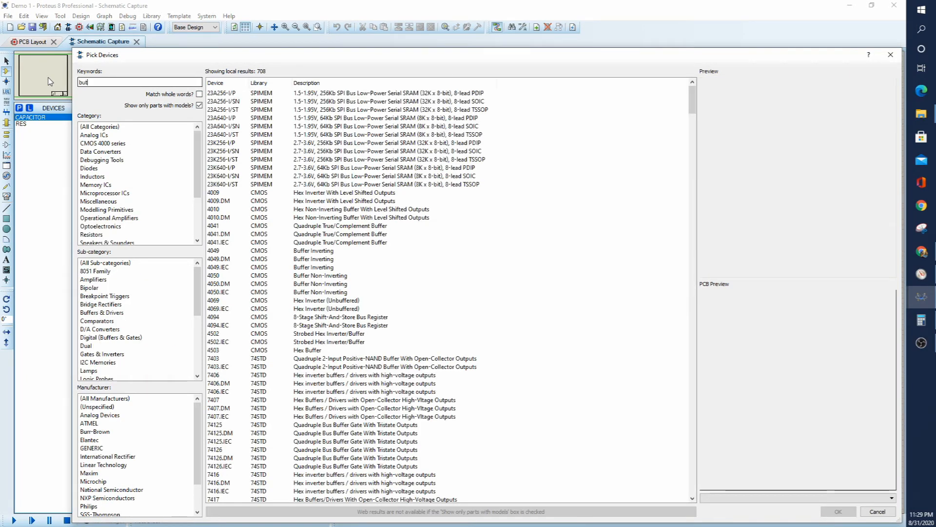
text(ton)
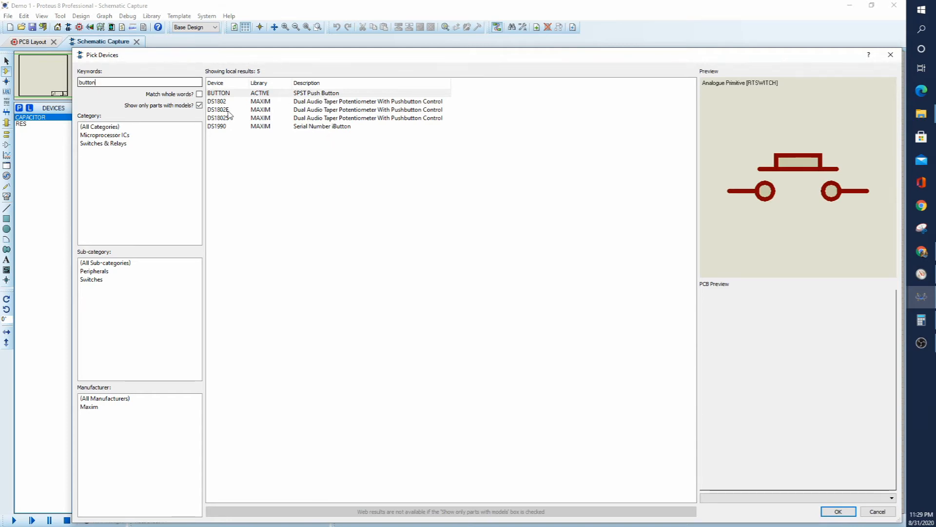
click(264, 93)
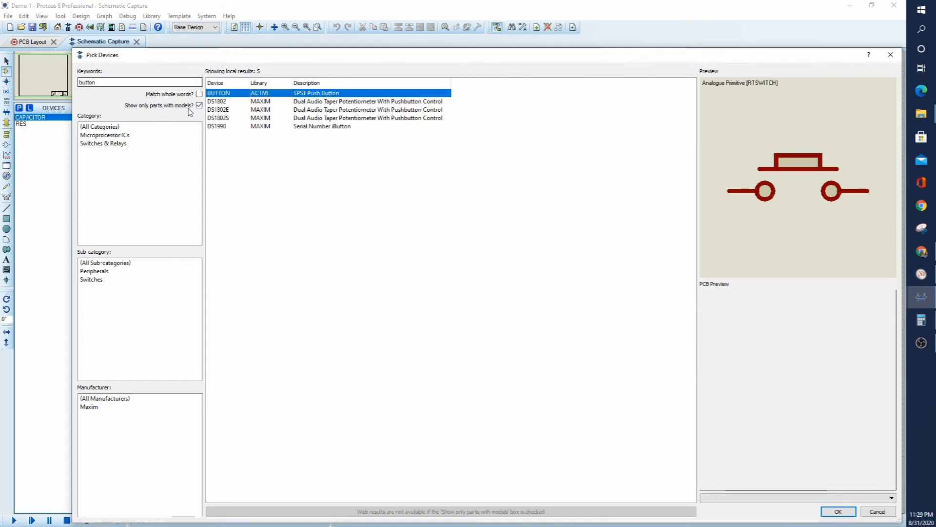
double_click(231, 93)
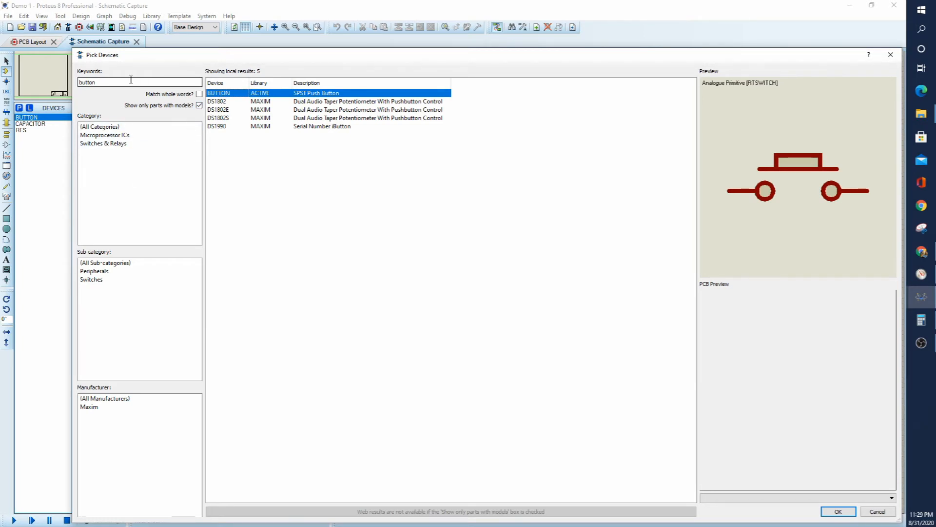
Search for "led", filter to Optoelectronics and LEDs, add LED-ORANGE to the device list and close the device picker
double_click(130, 79)
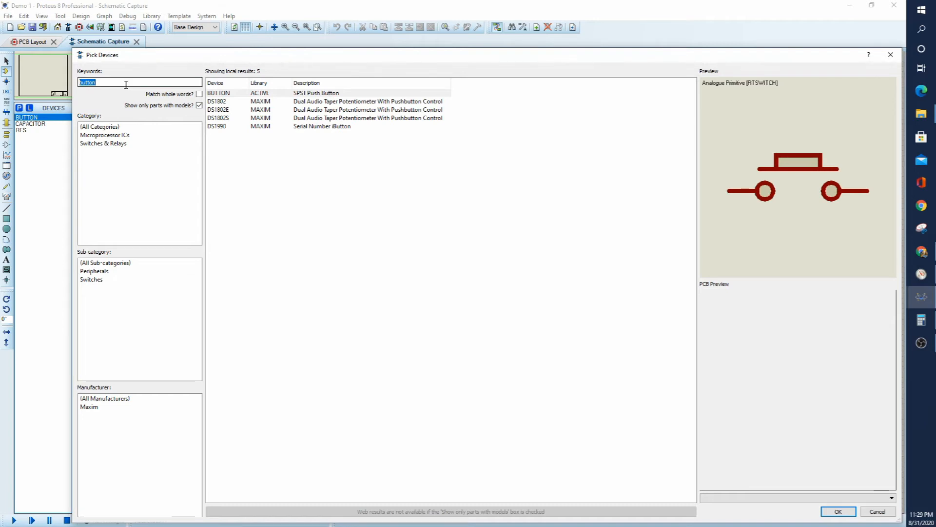
text(led)
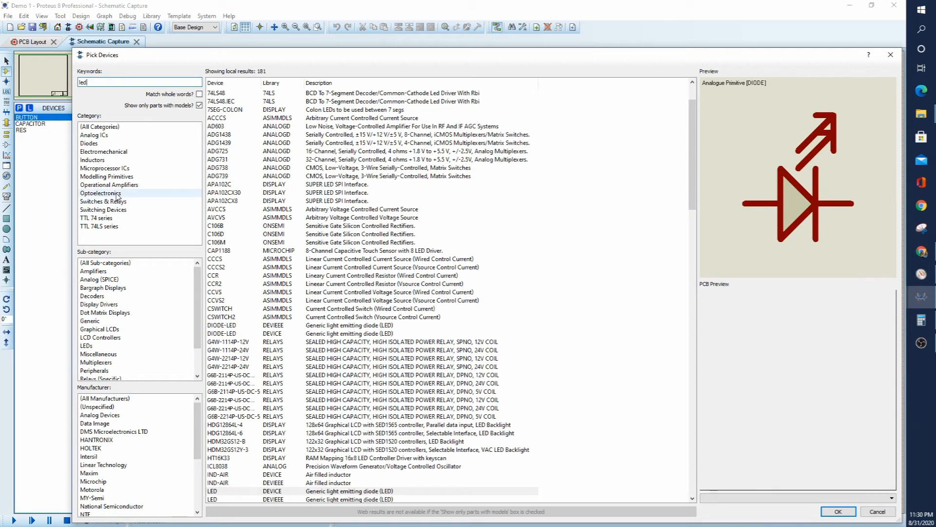
click(100, 193)
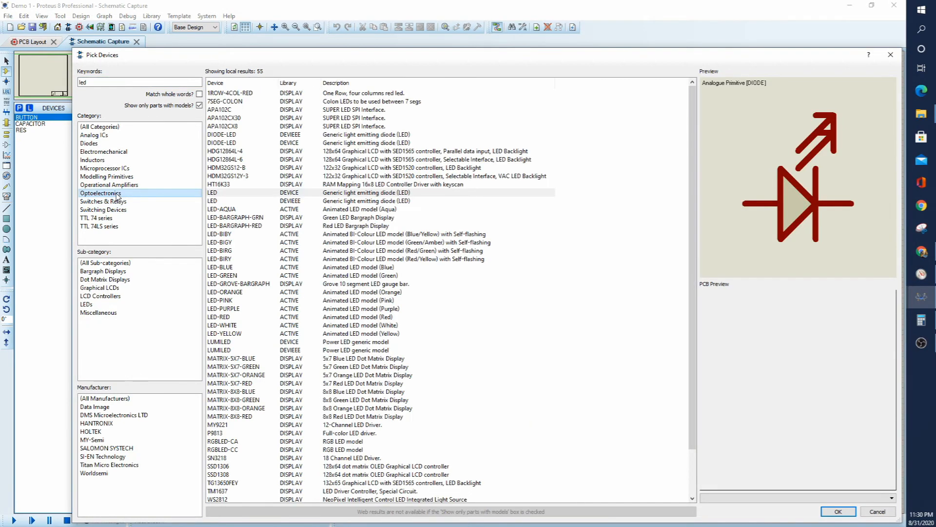
click(88, 304)
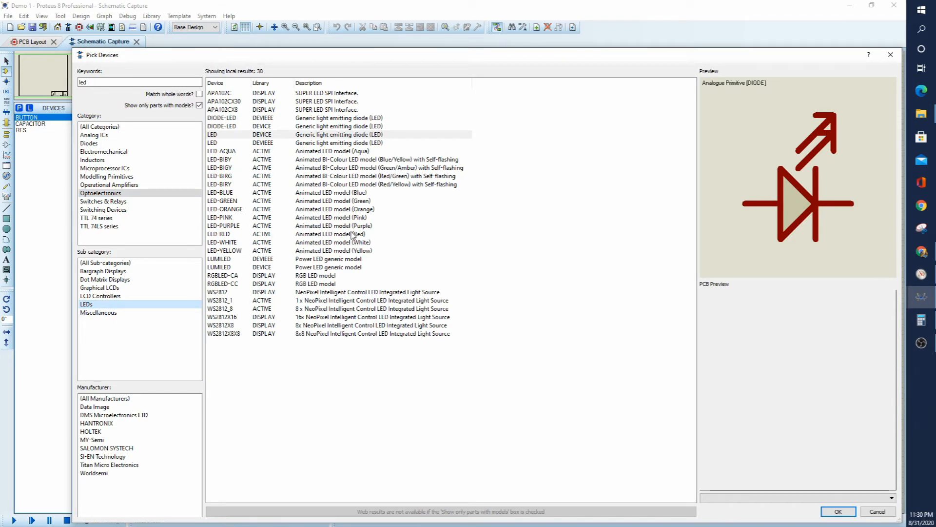
click(361, 210)
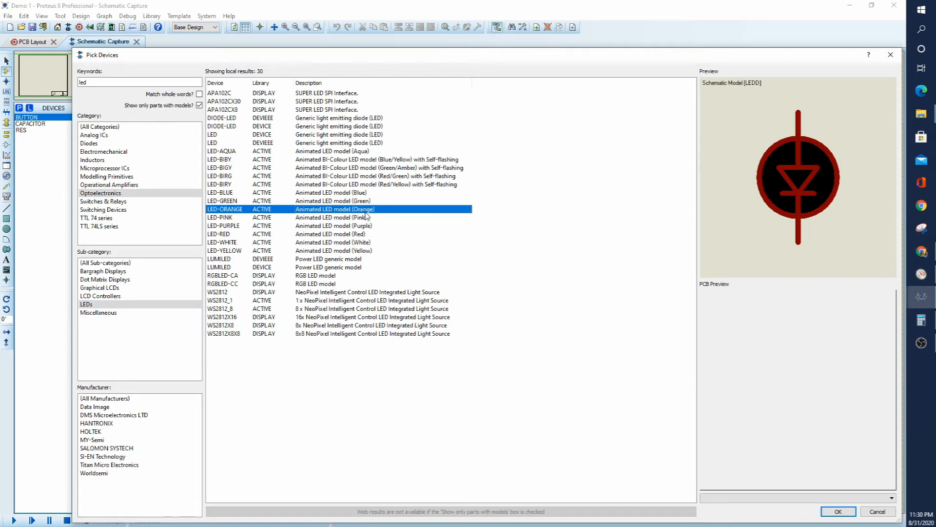
double_click(365, 210)
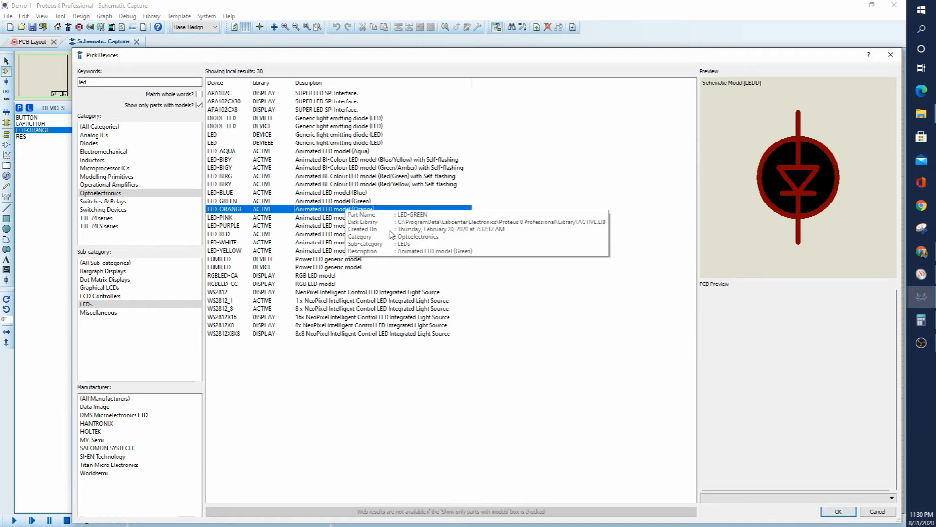
double_click(361, 209)
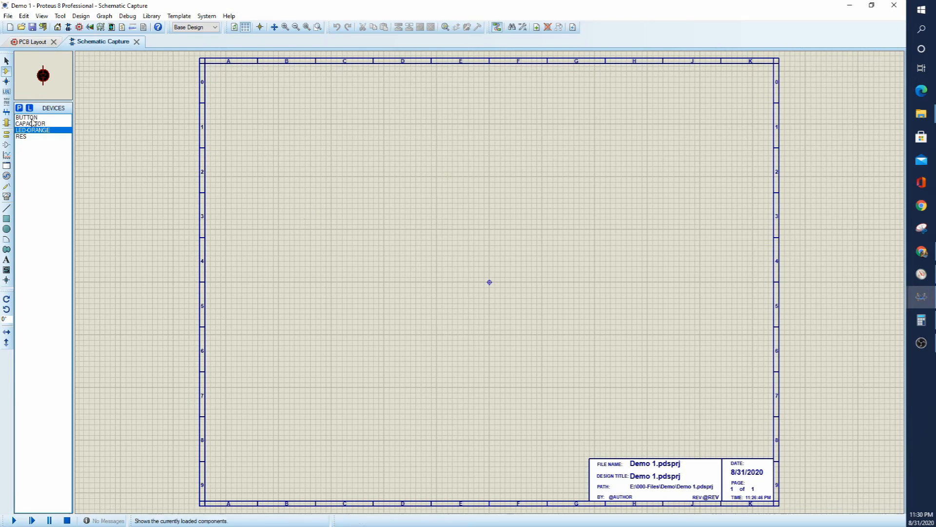
Select BUTTON in the device list, and open and close the device picker without adding a part
click(19, 108)
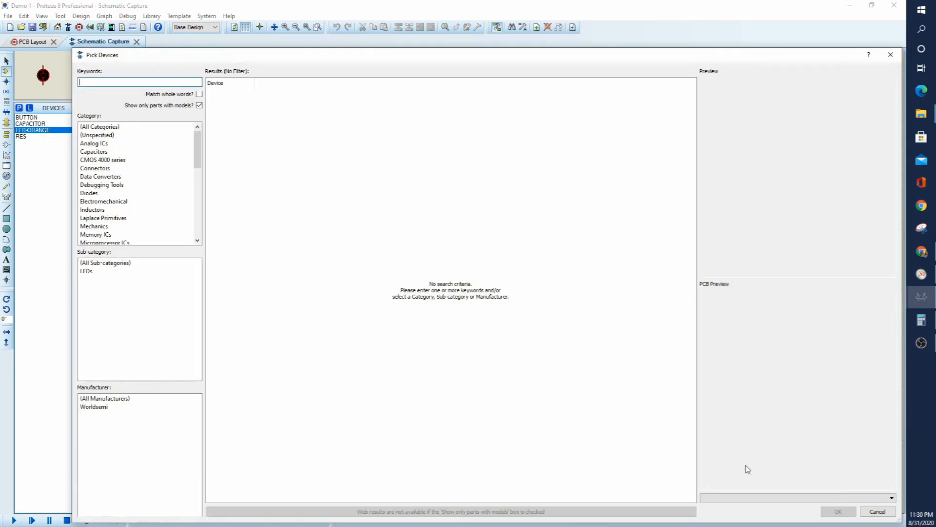
click(877, 511)
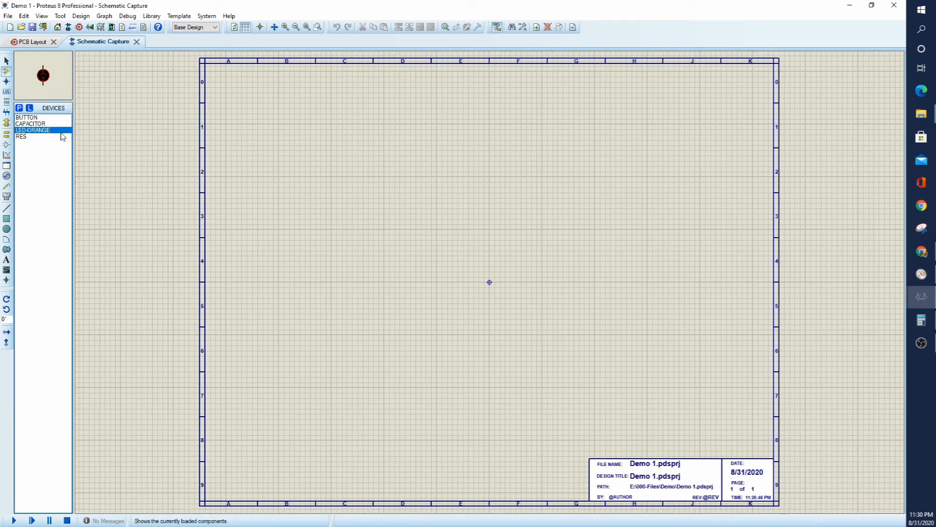
click(32, 118)
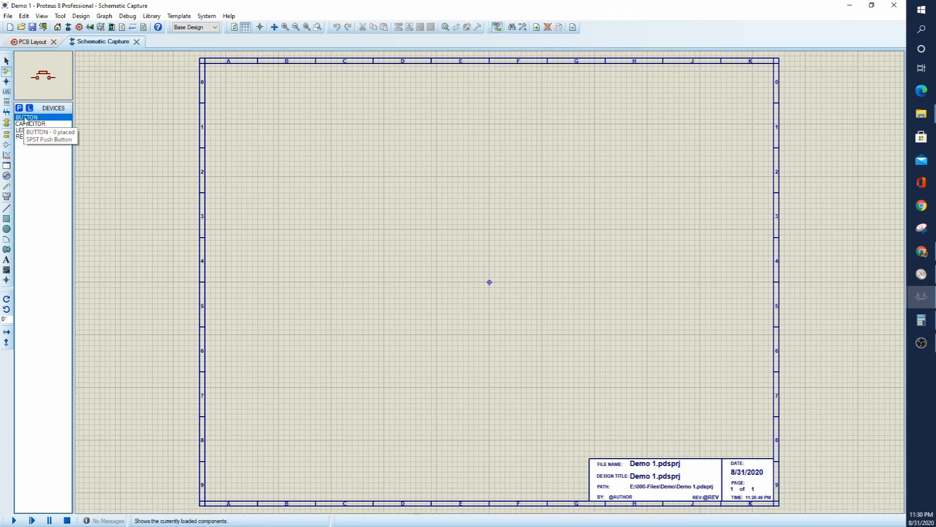
key(p)
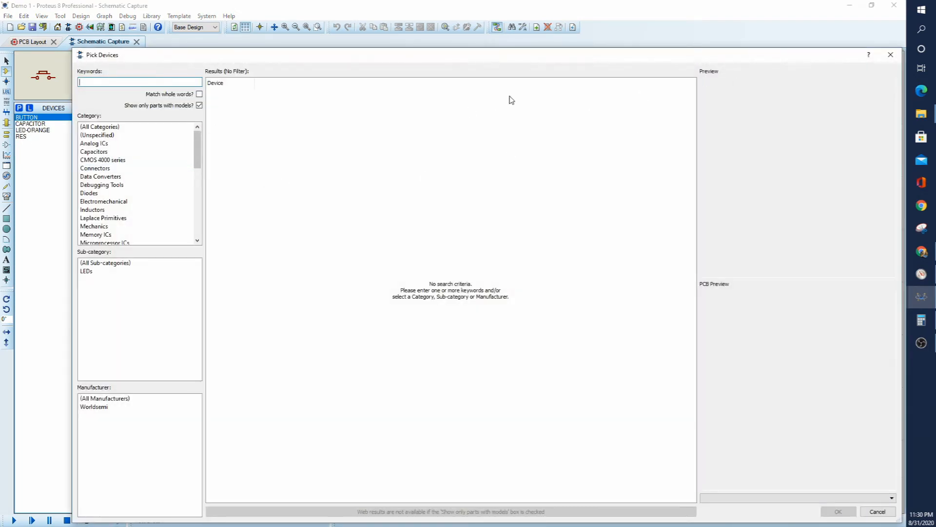
click(892, 55)
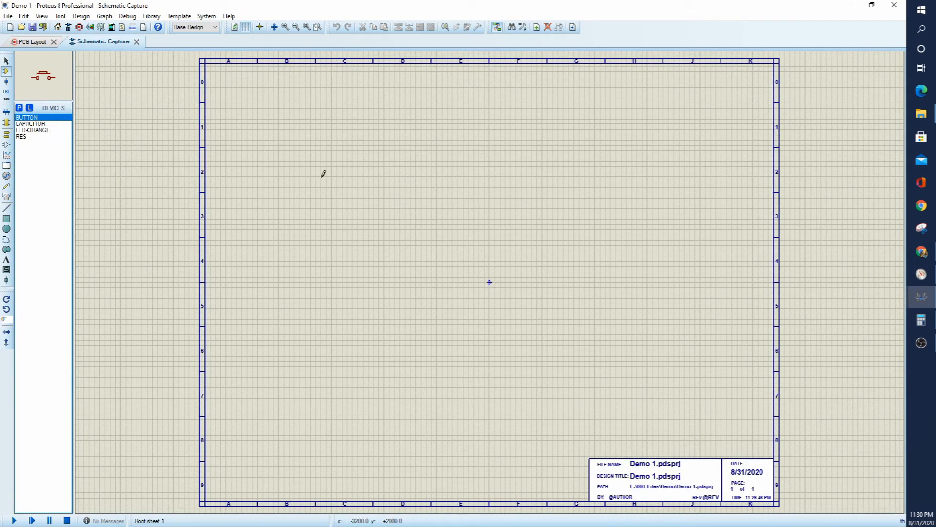
Place the BUTTON in the upper middle of the sheet and two CAPACITOR parts side by side below and right of it
click(355, 171)
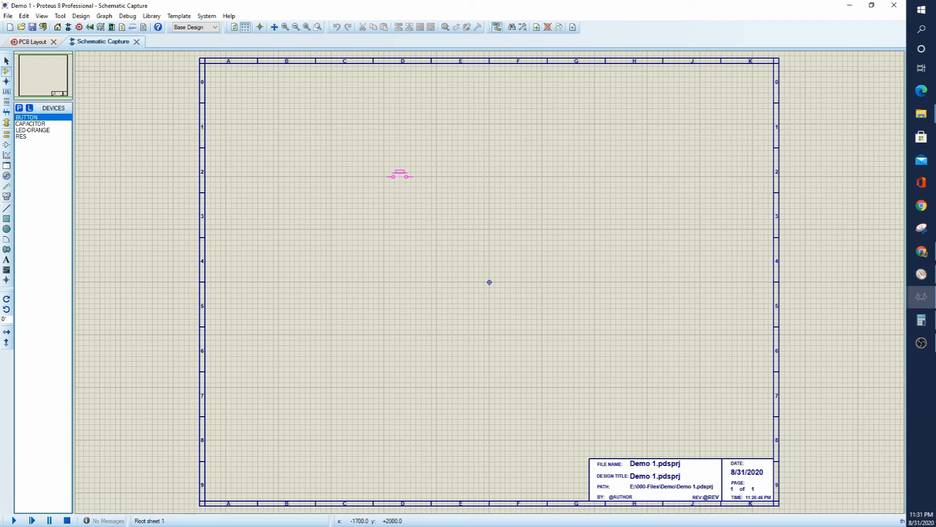
click(394, 174)
click(39, 125)
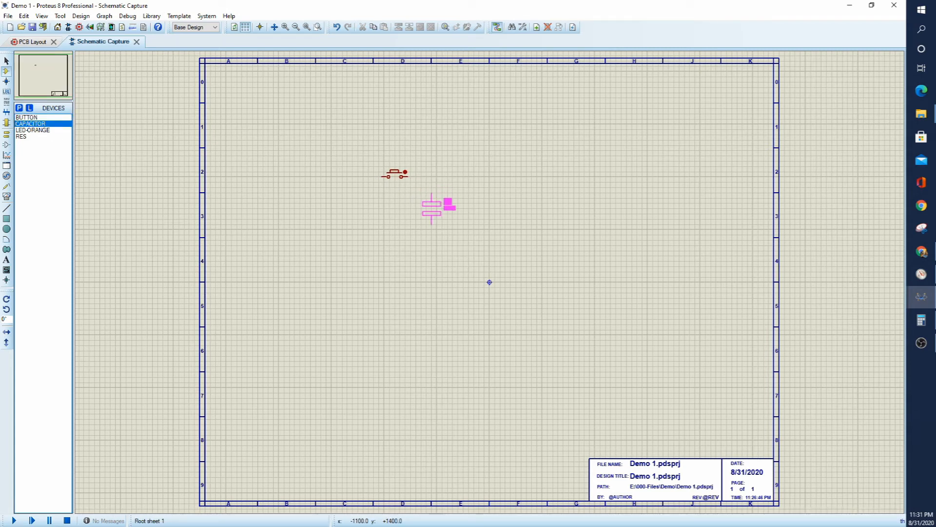
click(431, 210)
click(468, 213)
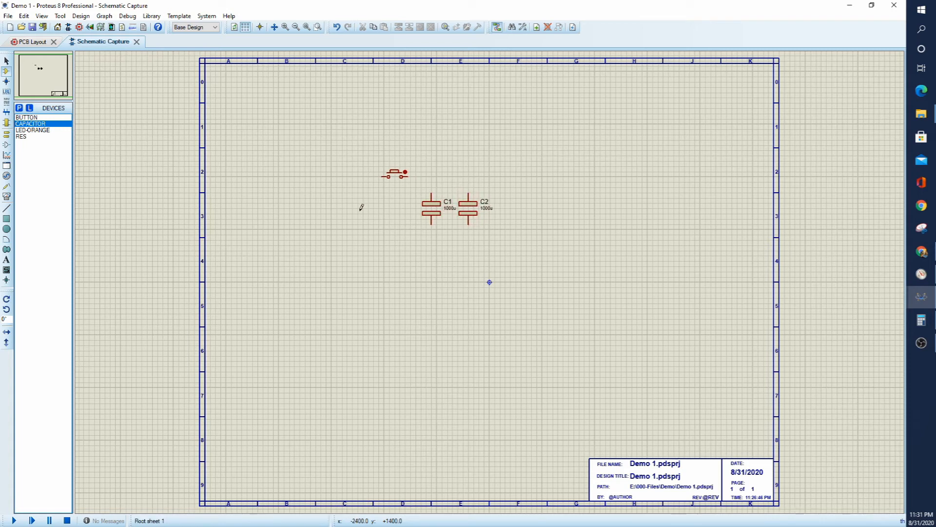
Place the LED-ORANGE to the right of the capacitors and a horizontal RES above, level with the button's pins
click(38, 130)
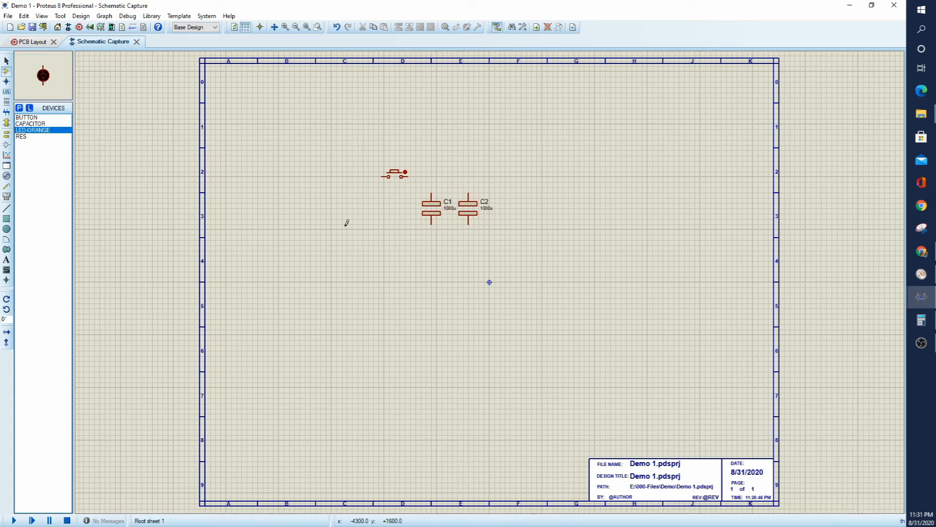
click(537, 204)
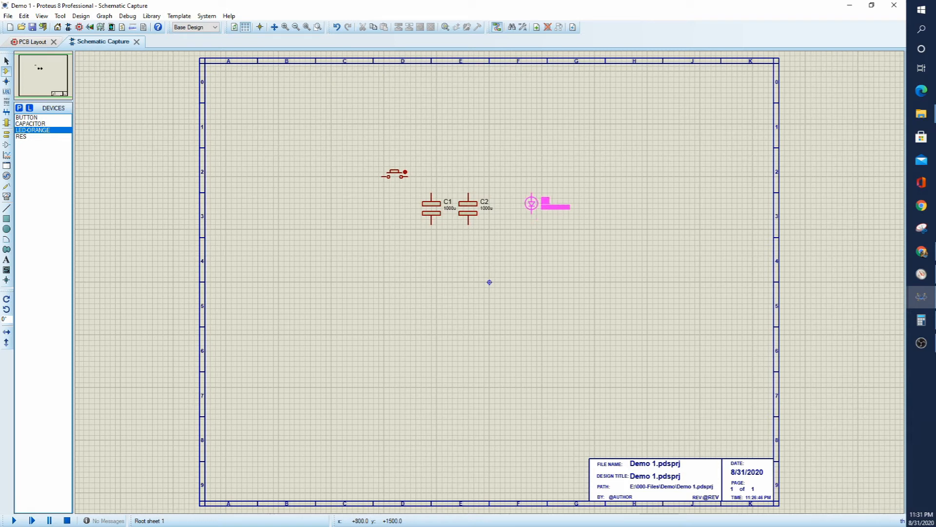
click(531, 204)
scroll(531, 212, up, 1)
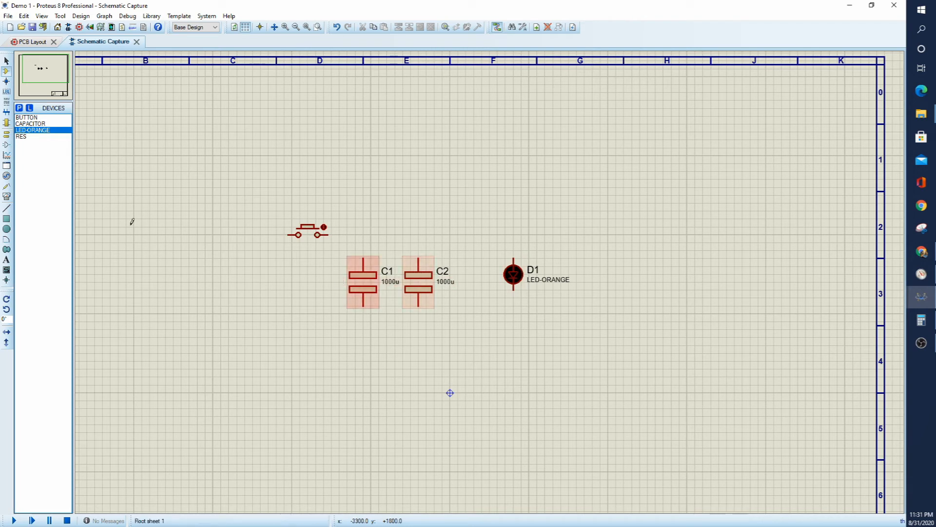
click(22, 136)
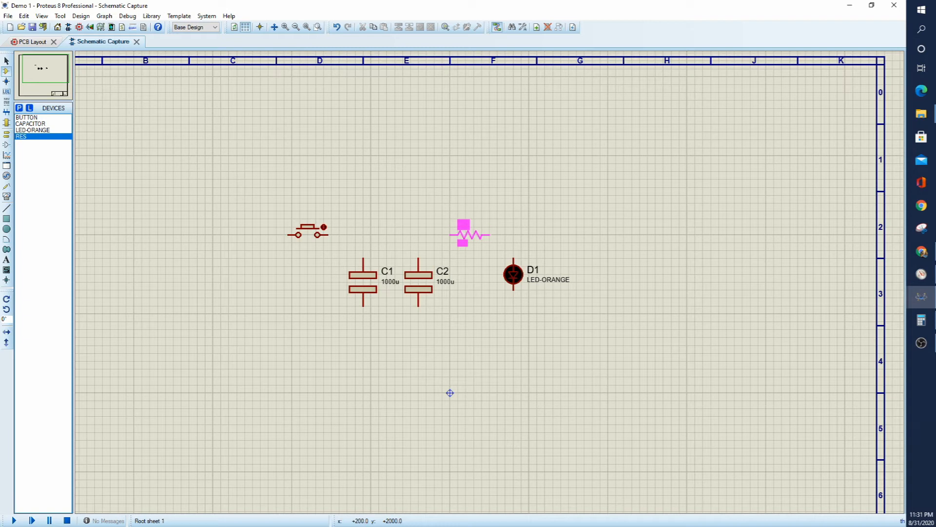
click(470, 235)
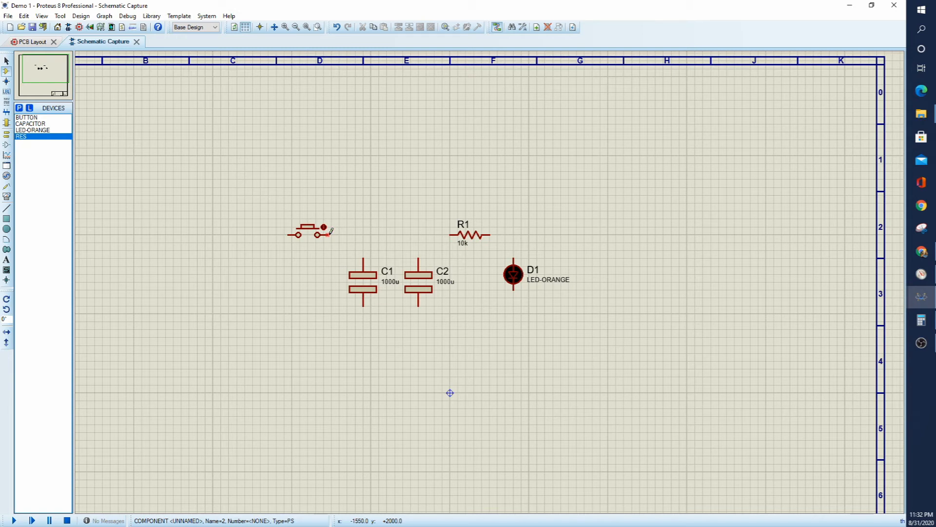
Wire the button's right pin to R1's left pin and connect the upper pins of C1 and C2 to that wire
click(329, 233)
click(449, 233)
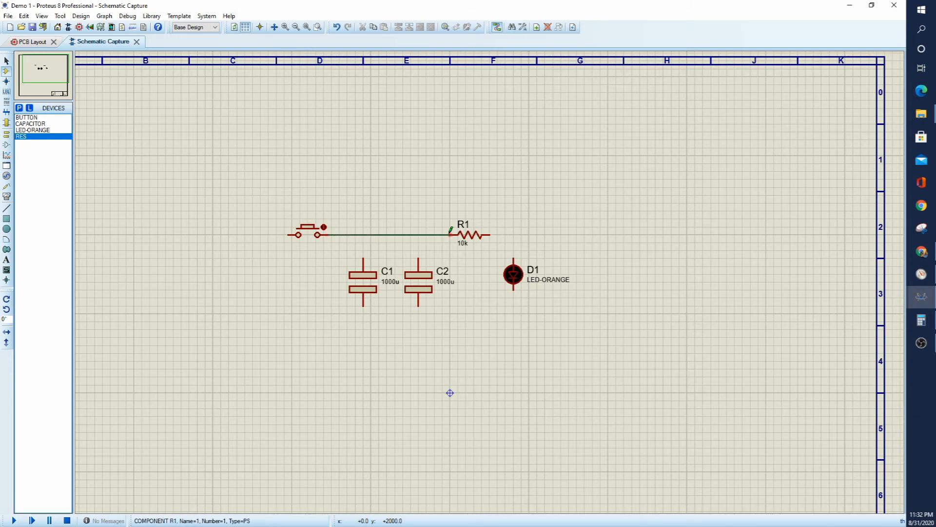
click(363, 257)
click(363, 235)
double_click(418, 258)
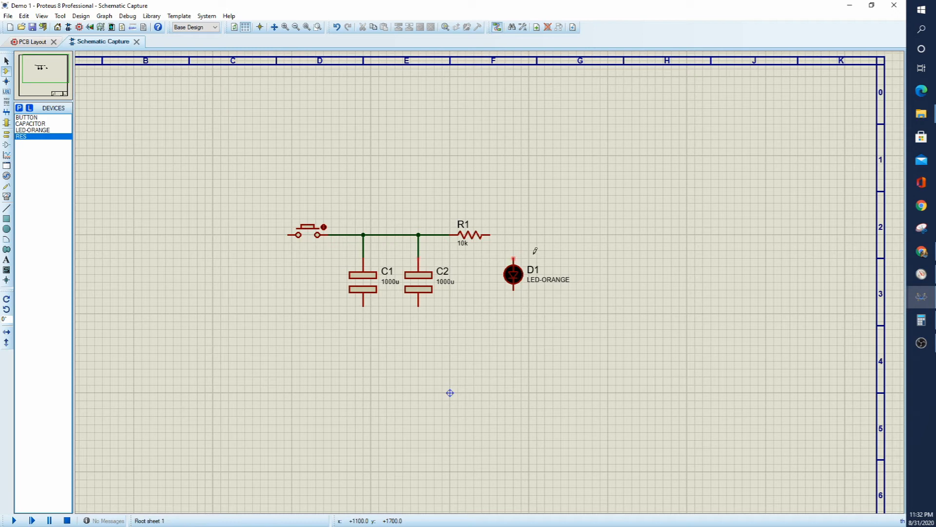
Wire R1's right pin to the upper pin of LED D1
double_click(514, 256)
click(490, 235)
click(513, 235)
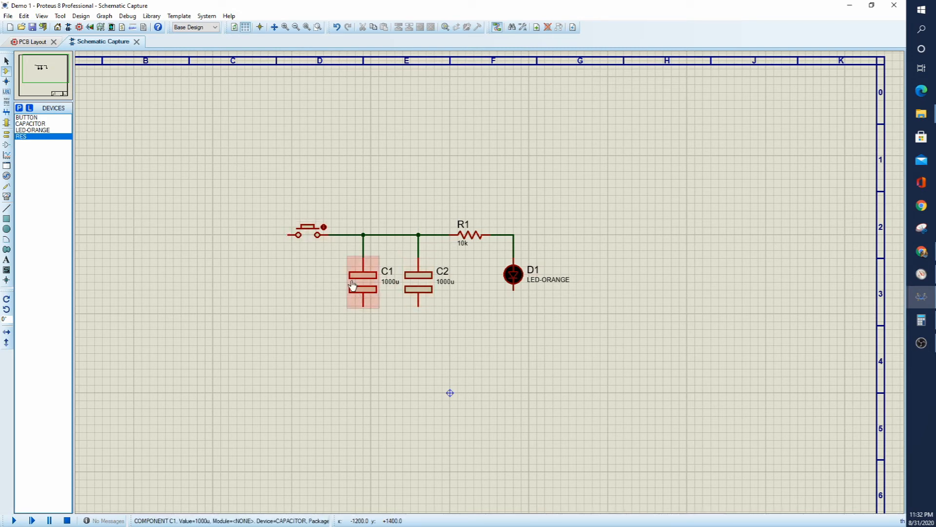
Wire C1's lower pin to D1's lower pin and connect C2's lower pin to that wire
click(364, 307)
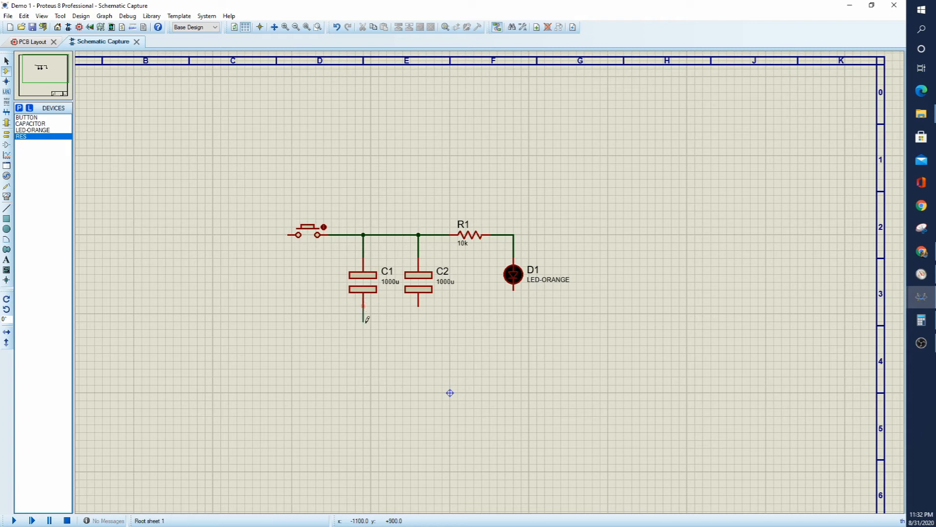
click(513, 291)
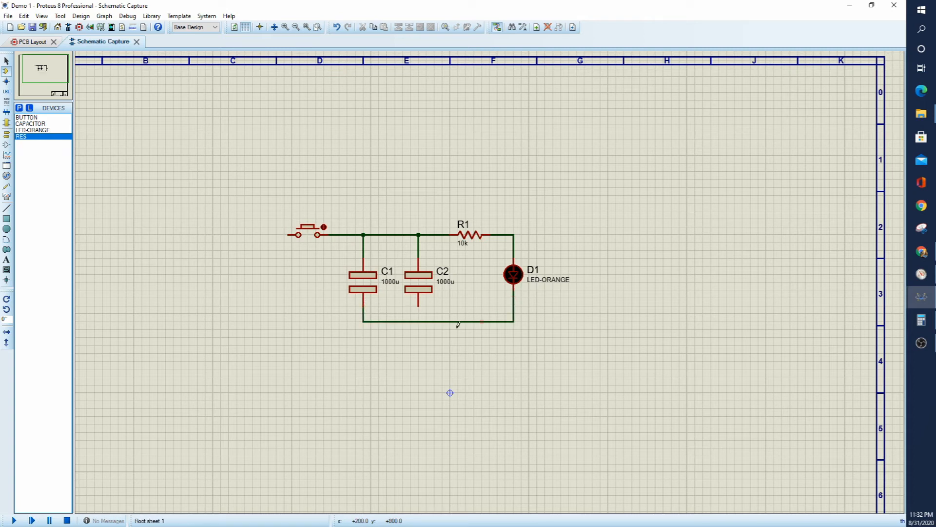
click(421, 307)
click(419, 321)
Place a POWER terminal above and to the left of the button
click(7, 139)
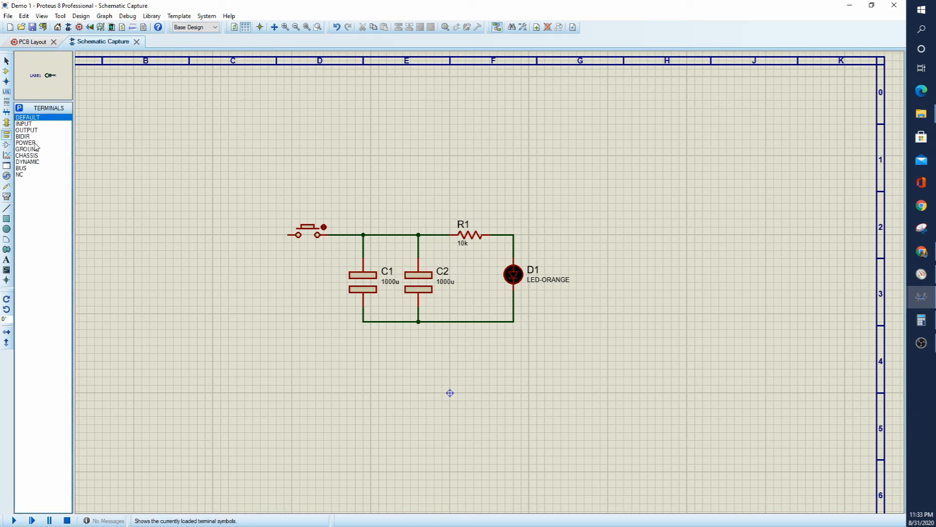
click(25, 143)
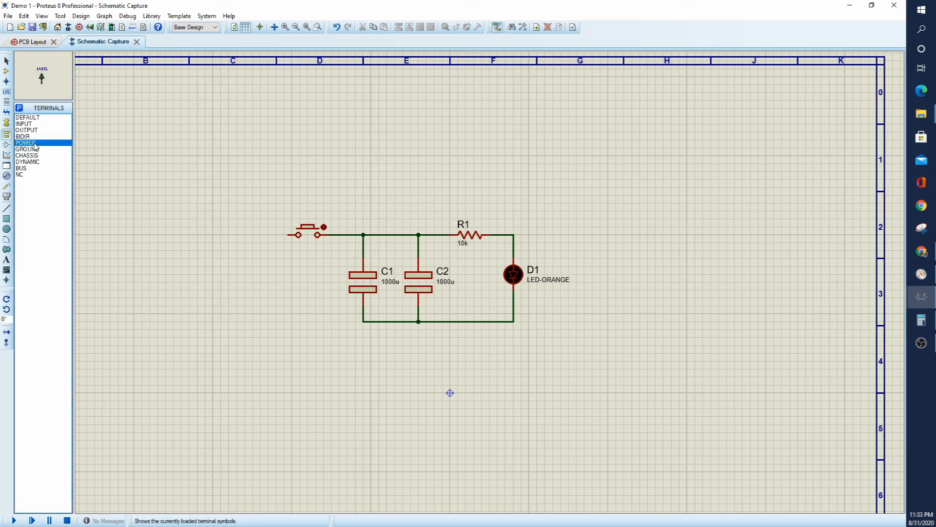
click(268, 201)
Place a GROUND terminal below LED D1 and wire it to the lower right corner of the circuit
click(27, 149)
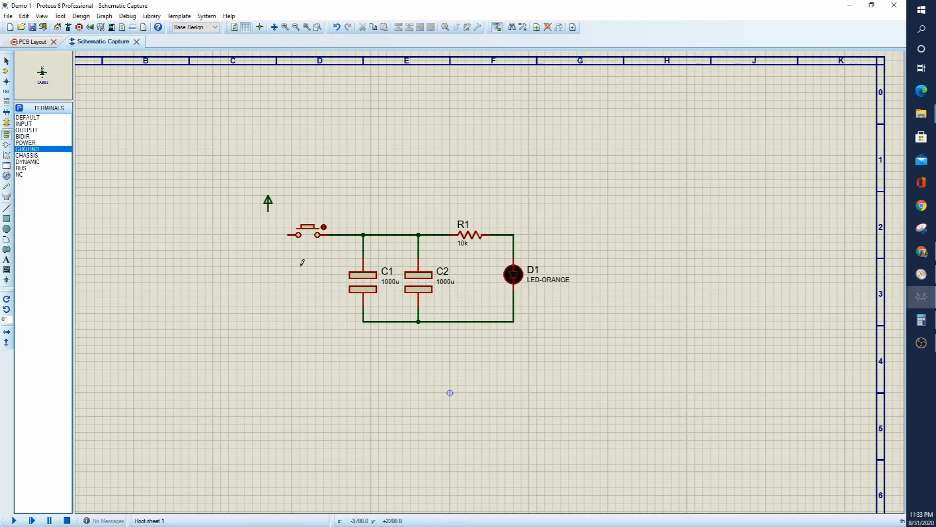
click(513, 347)
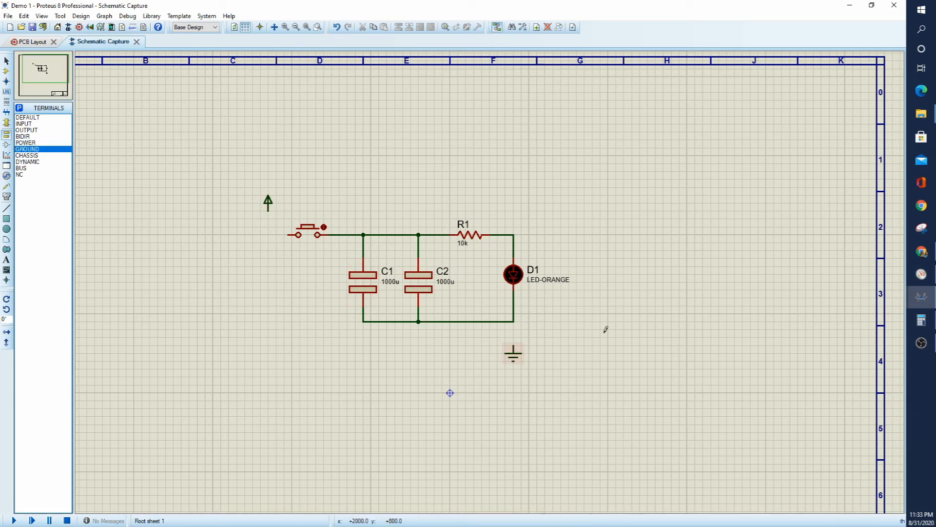
click(513, 346)
click(513, 322)
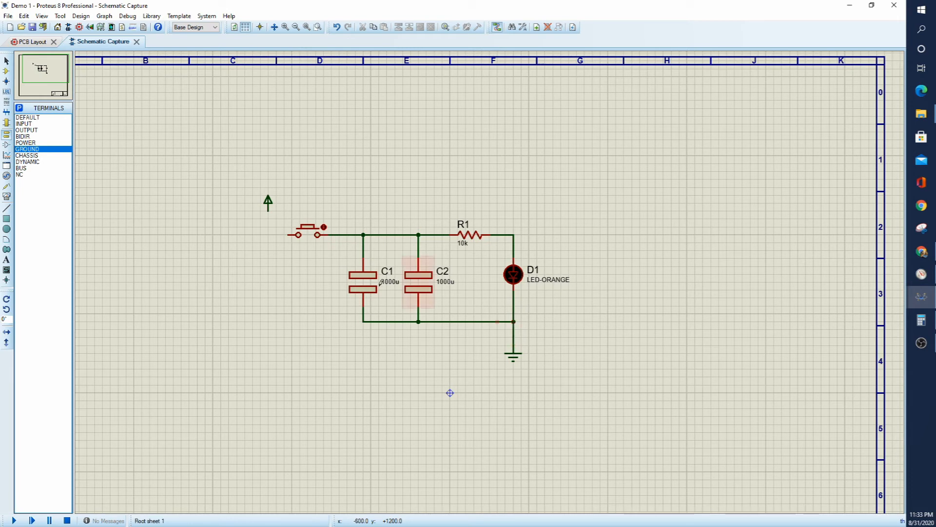
Wire the POWER terminal to the push button's left pin
click(268, 208)
click(288, 234)
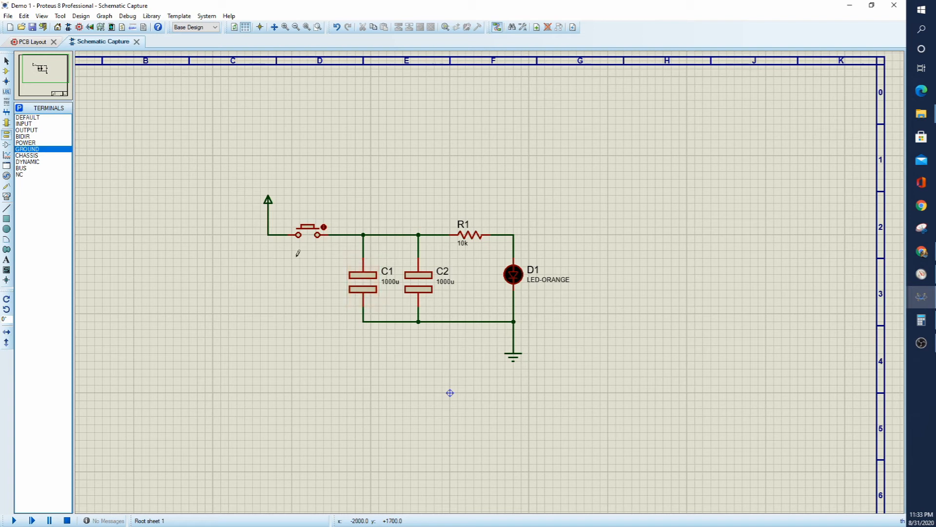
Place a spare GROUND terminal to the right of LED D1 and delete it
click(632, 282)
click(6, 60)
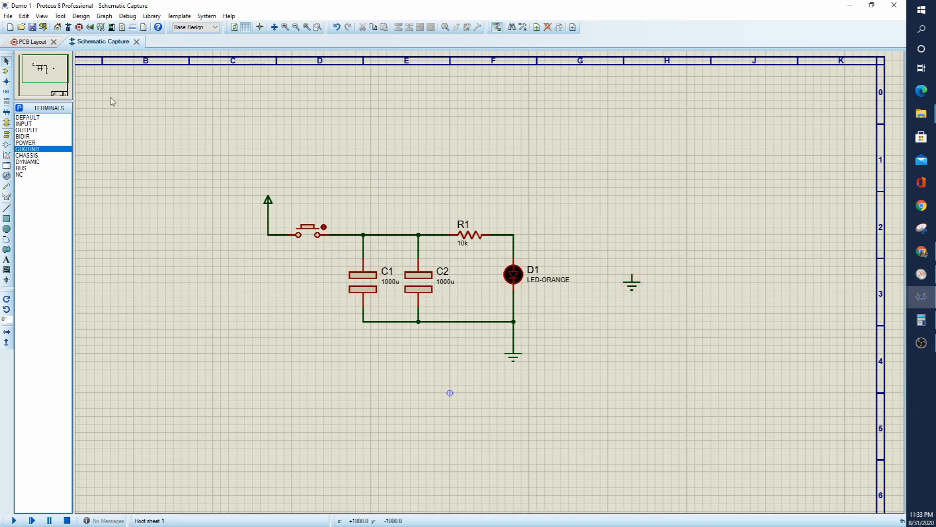
right_click(639, 287)
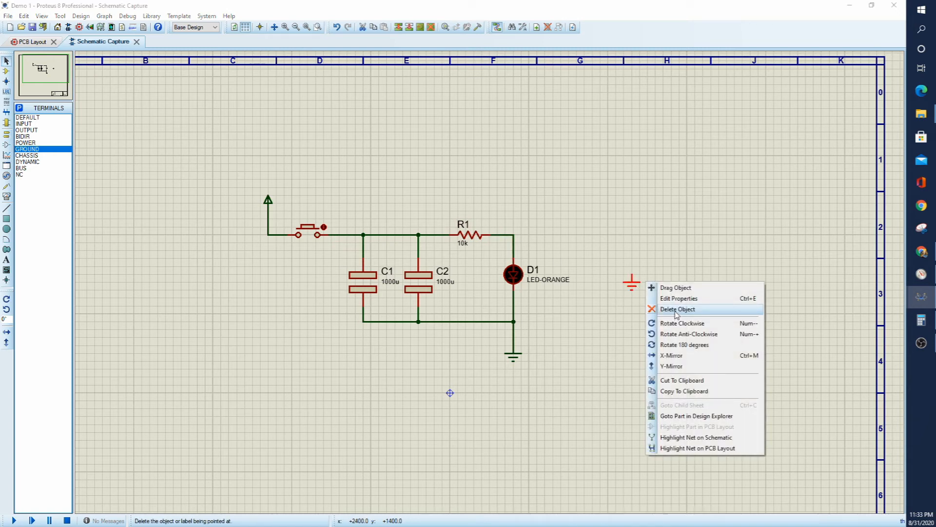
click(677, 312)
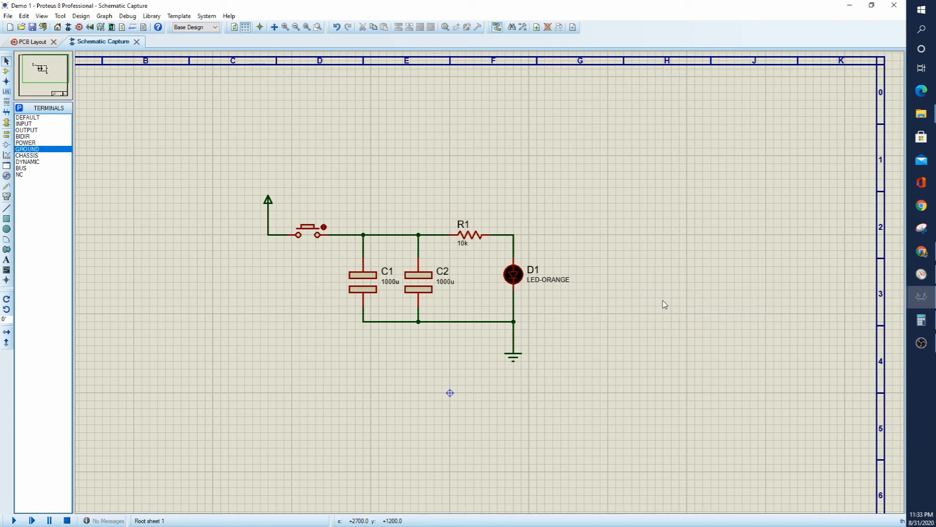
Undo the deletion of the spare GROUND terminal, select the terminal with a box around it and delete it again
key(ctrl+z)
drag(608, 250, 663, 321)
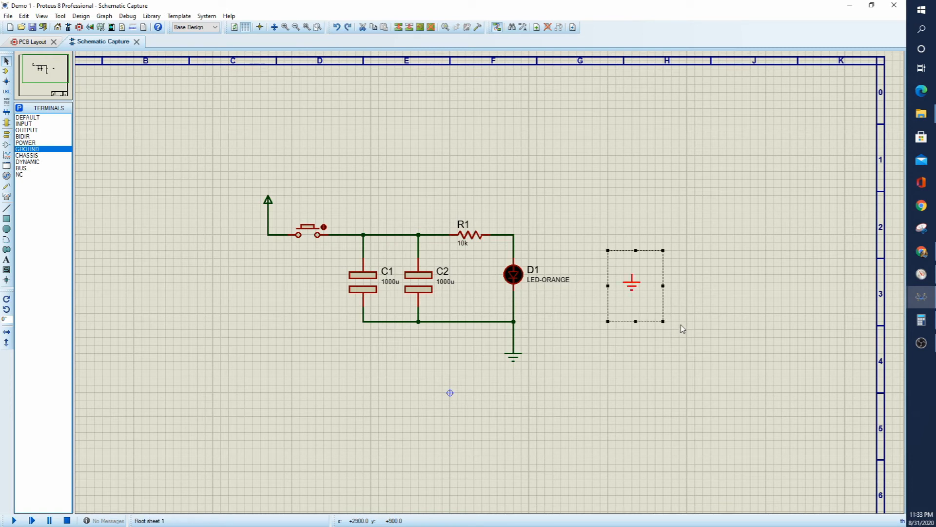
key(Delete)
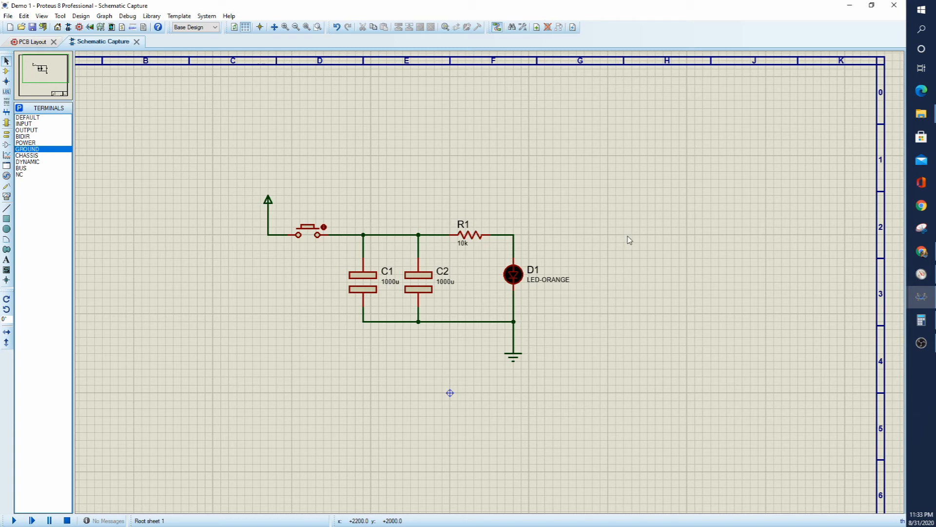
Place a GROUND terminal in the empty area above the circuit and delete it straight from placement mode
click(30, 149)
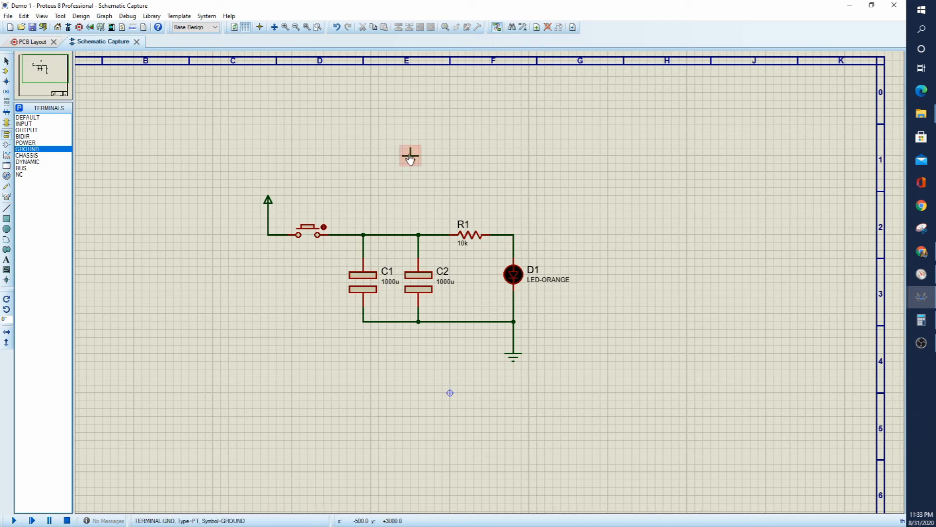
right_click(410, 155)
right_click(409, 154)
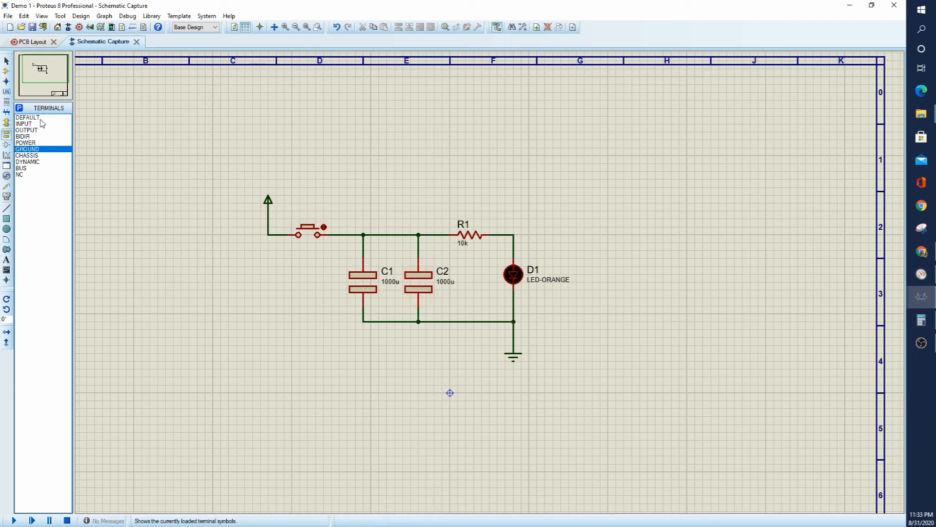
Return to selection mode and set LED D1's model type to Analog
click(6, 61)
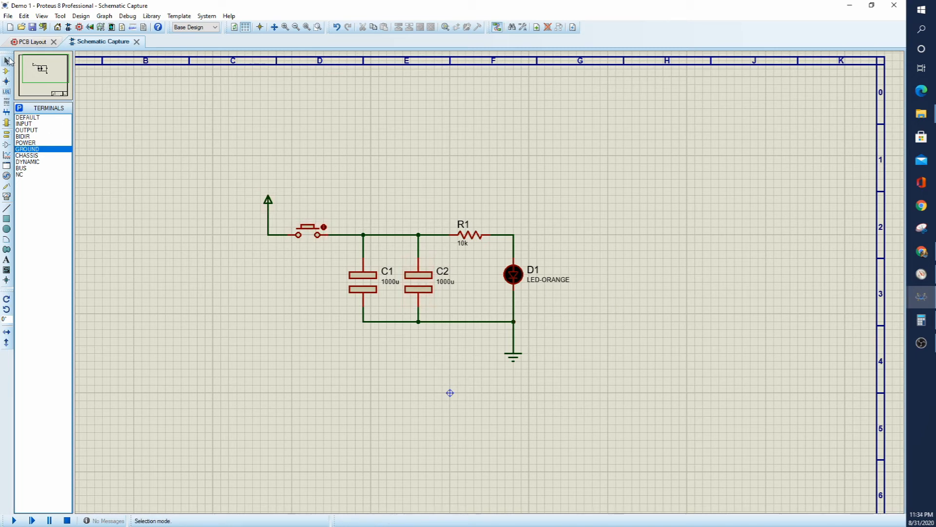
double_click(513, 277)
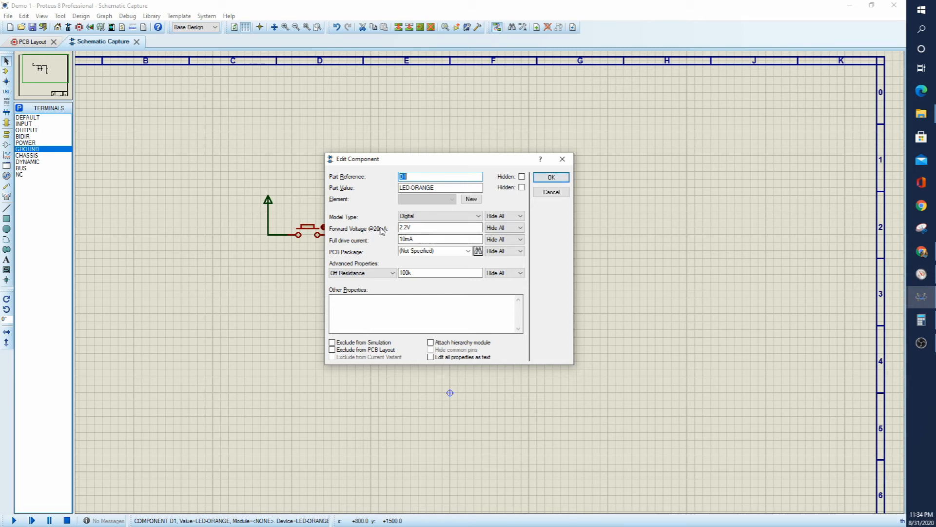
click(422, 216)
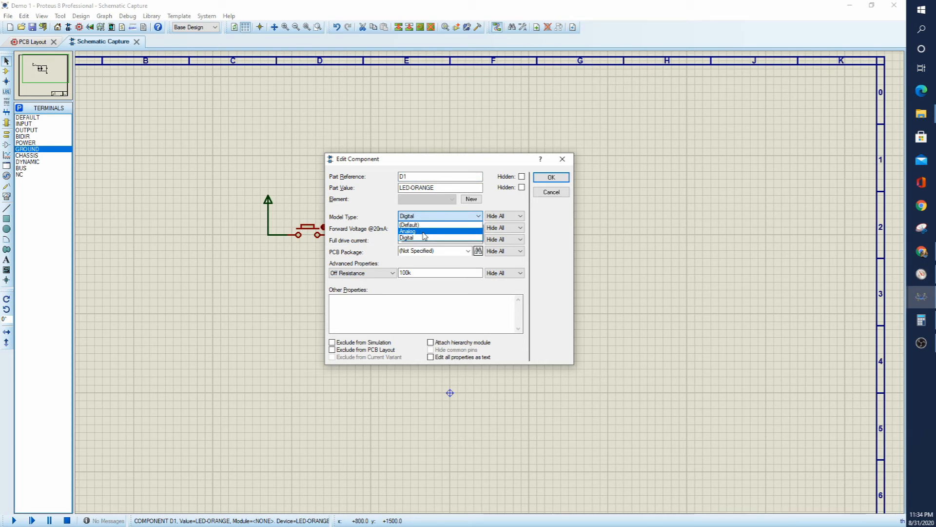
click(423, 231)
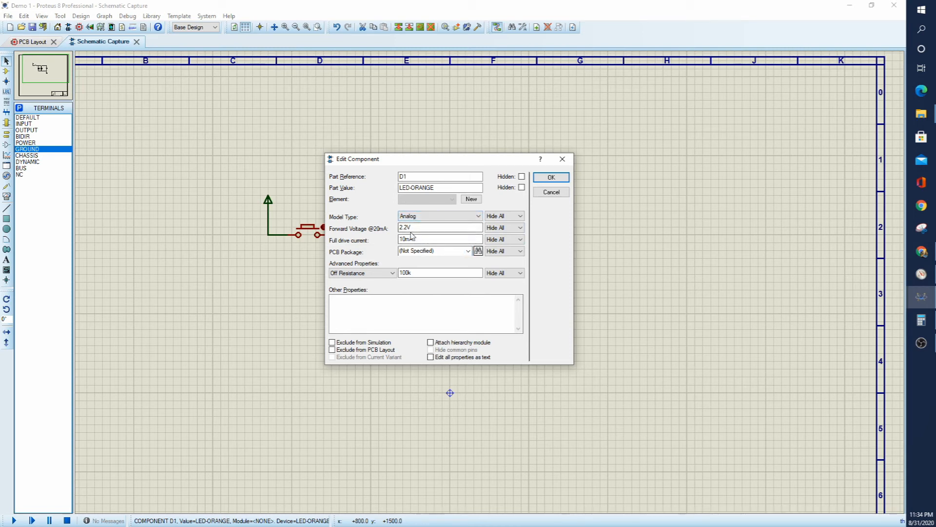
click(552, 178)
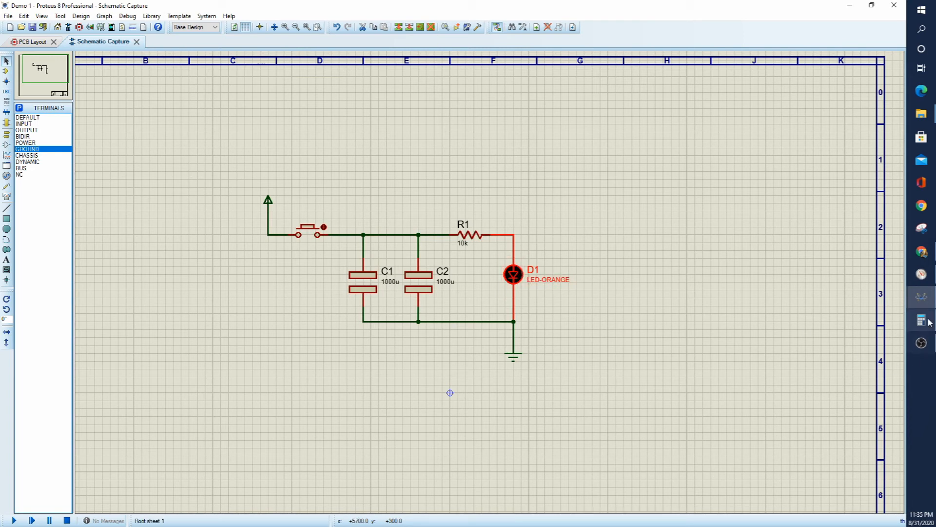
Switch to Calculator and subtract the LED's 2.2 V forward voltage from the 5 V supply
mouse_move(923, 304)
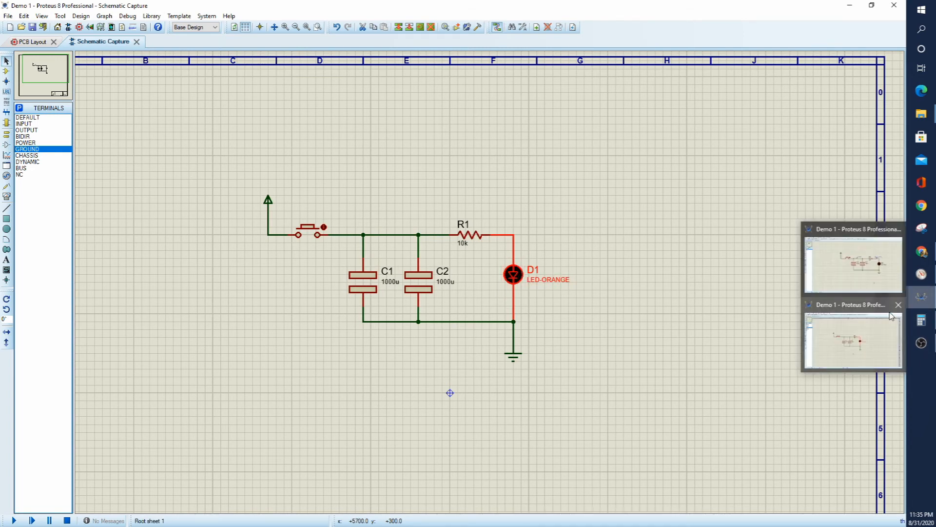
click(927, 323)
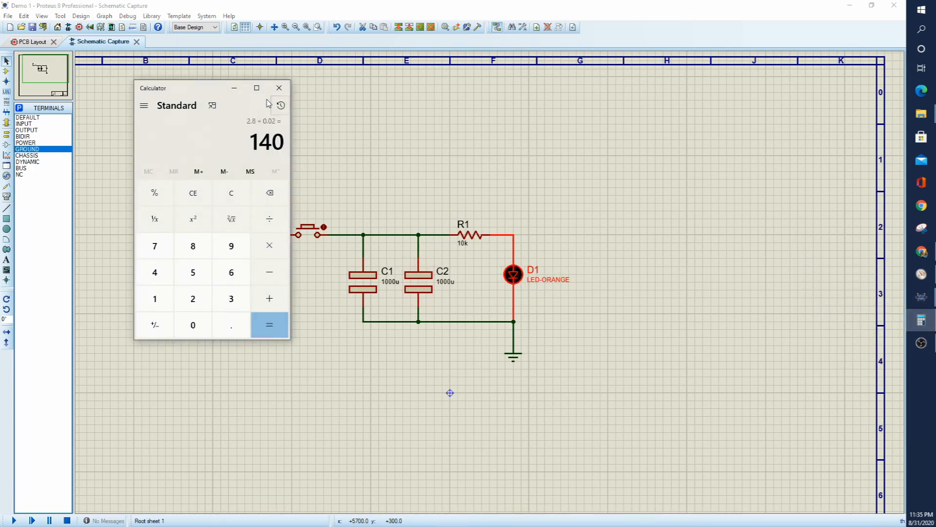
drag(181, 93, 654, 141)
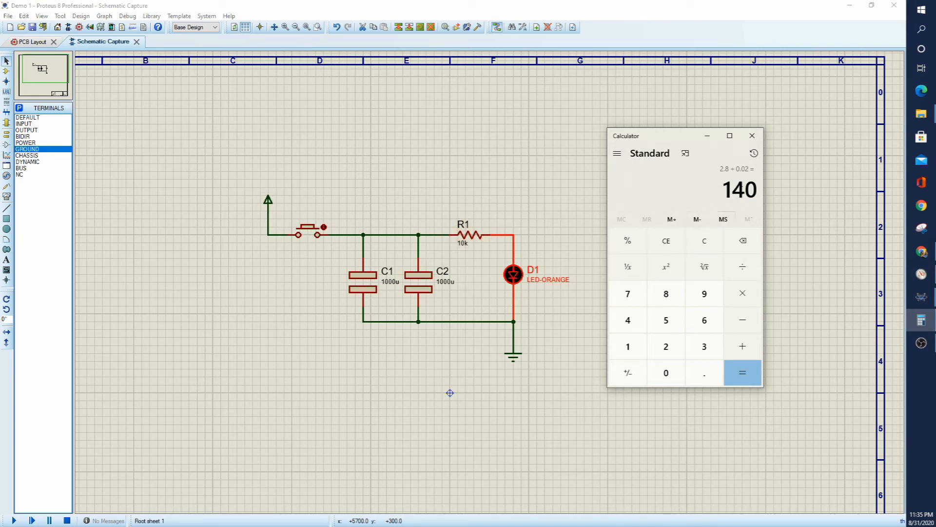
key(5)
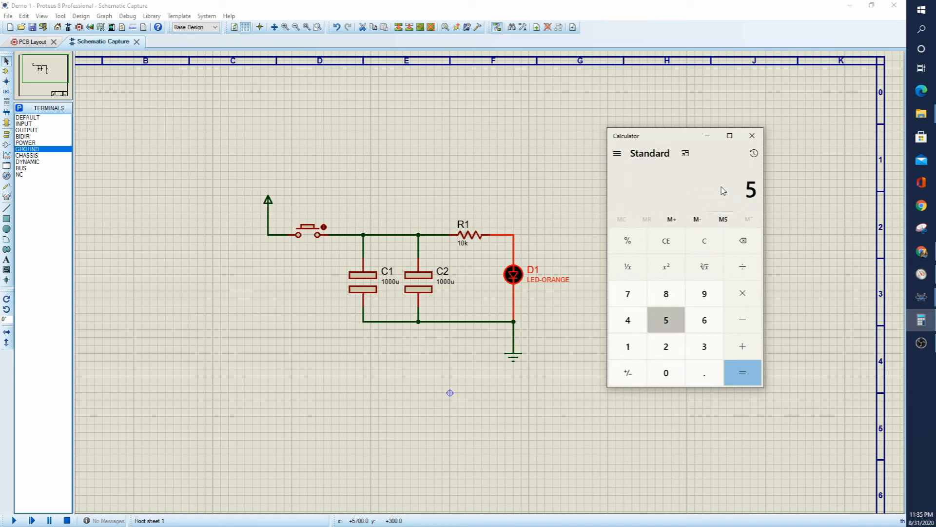
key(minus)
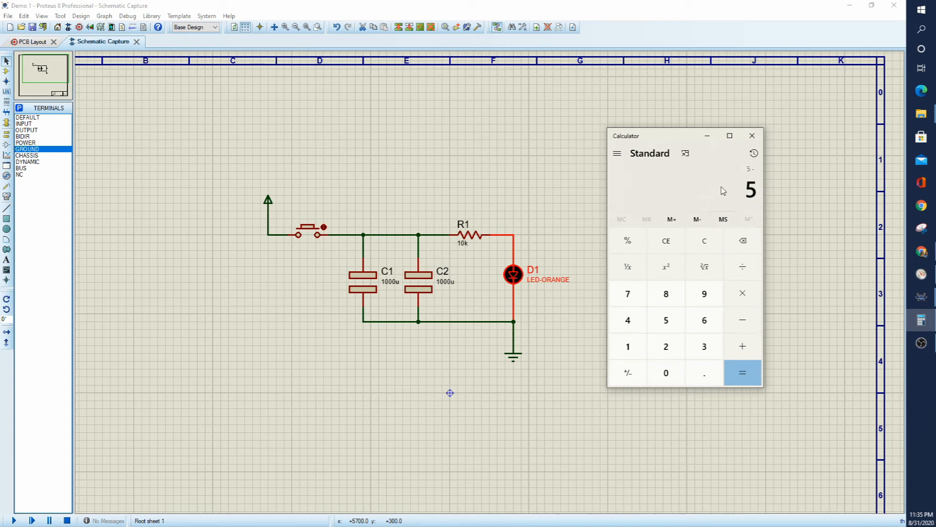
key(2)
key(period)
key(2)
key(Return)
Divide the voltage difference by 0.02 to work out the LED's series resistance
click(746, 268)
click(707, 373)
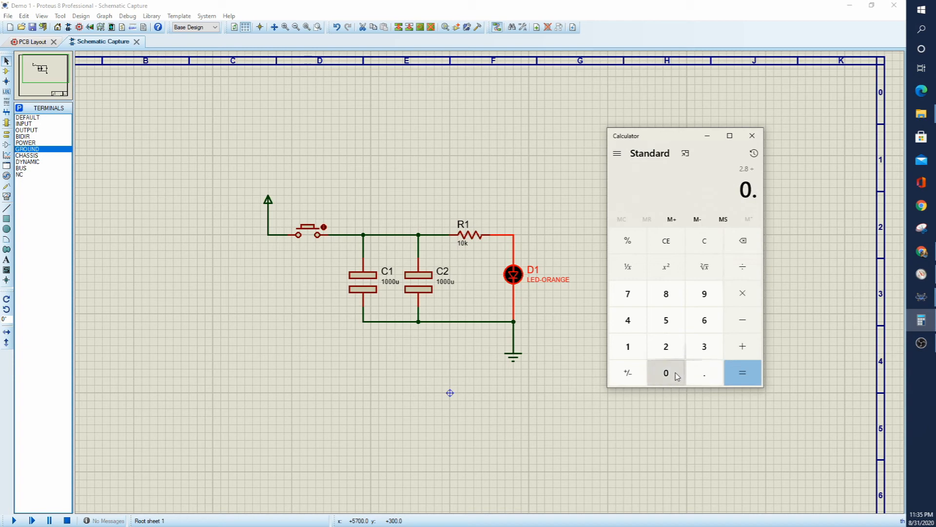
click(666, 372)
click(666, 347)
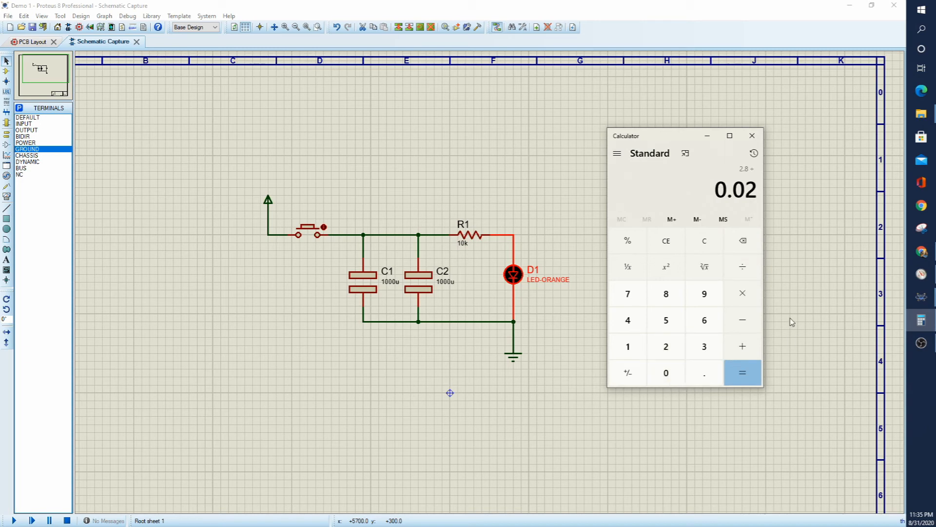
key(Return)
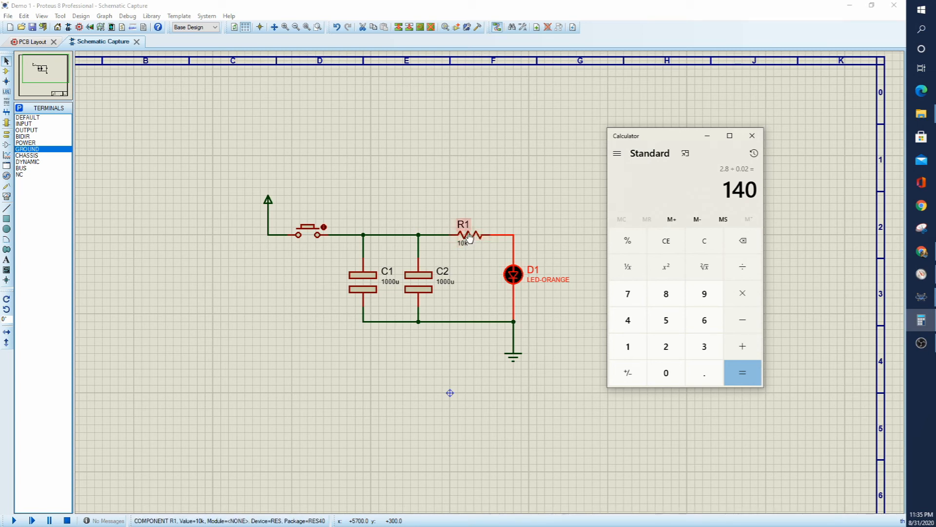
click(477, 238)
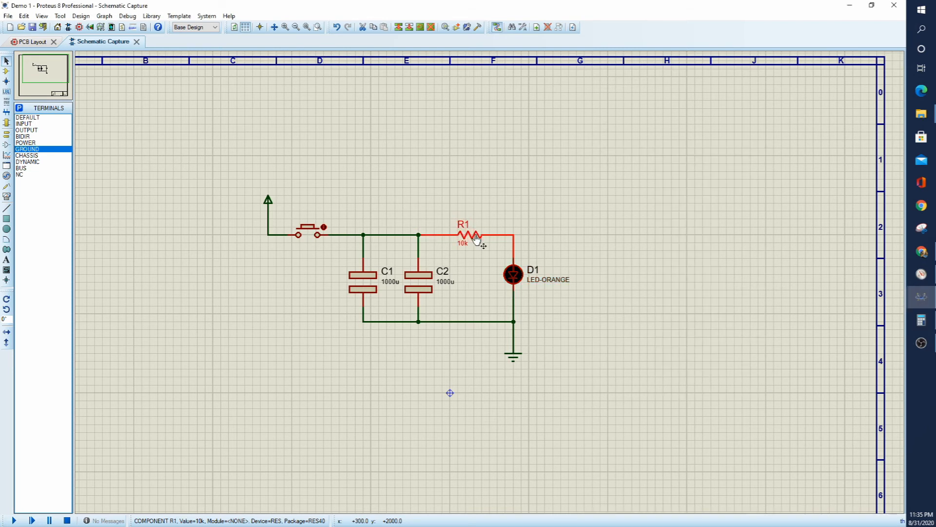
double_click(477, 238)
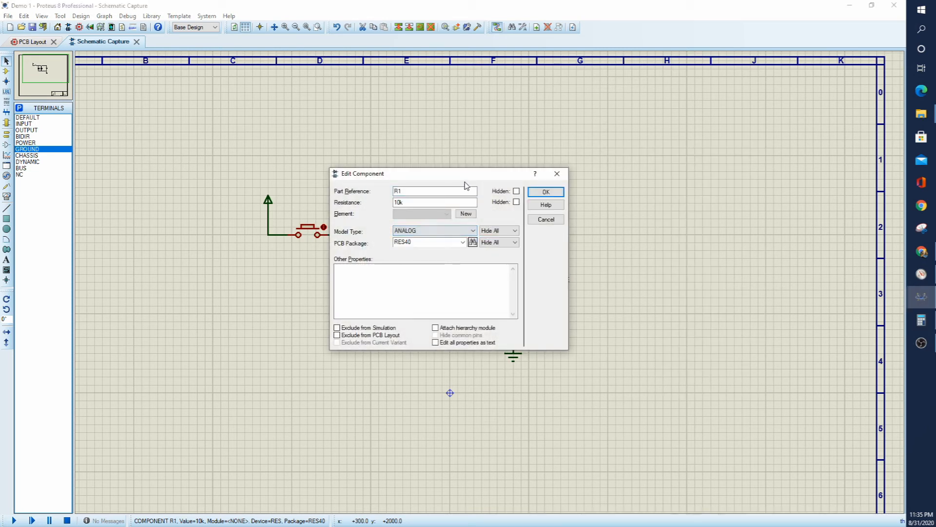
click(546, 219)
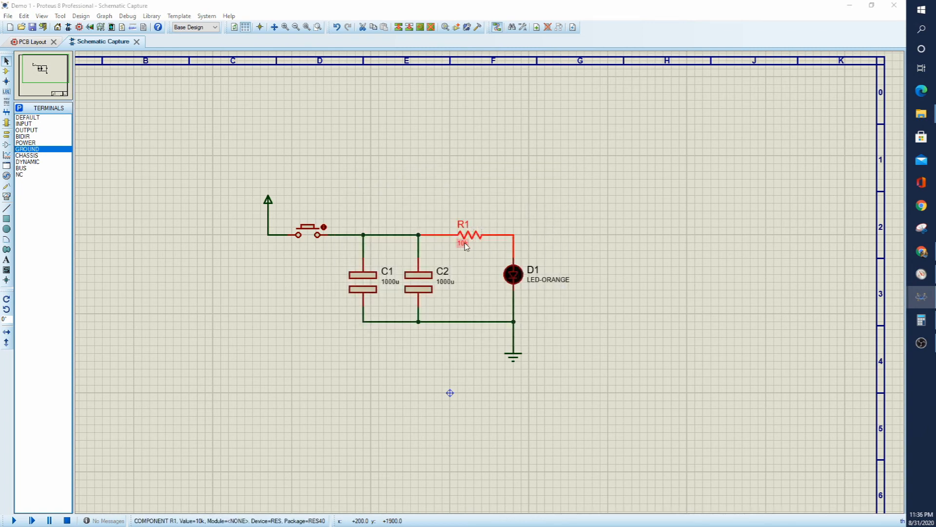
Set resistor R1's part value to 140 through its value label in the schematic
double_click(464, 244)
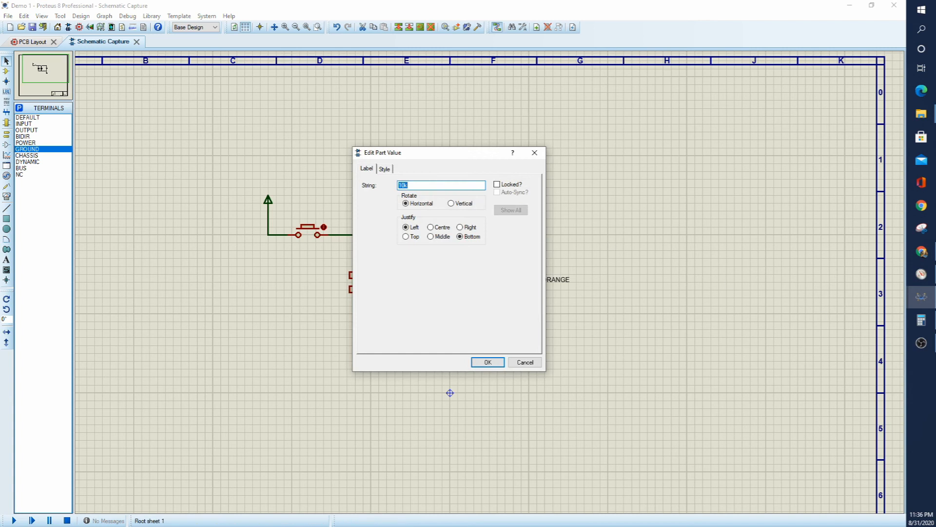
click(921, 320)
click(425, 194)
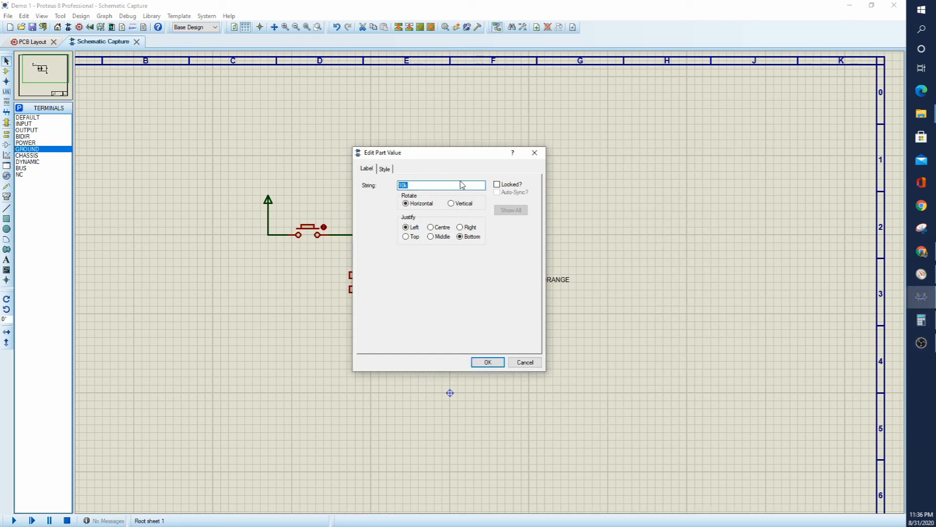
text(140)
key(Return)
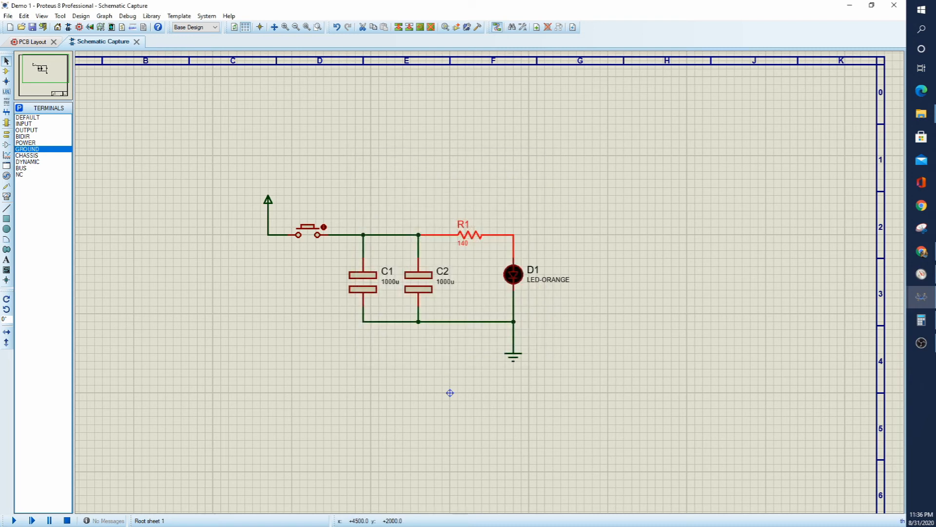
Simulate the circuit, close and release the push button to test the LED, and stop the simulation
key(alt+Tab)
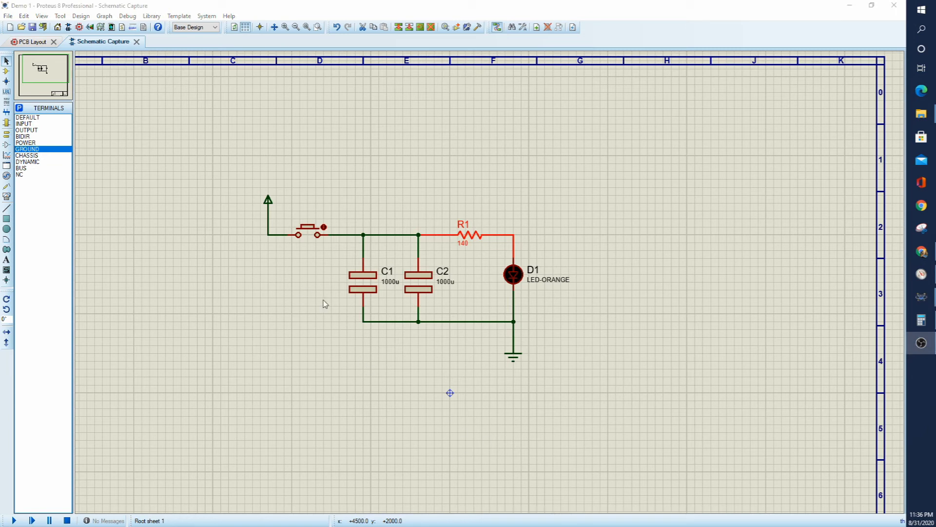
click(16, 520)
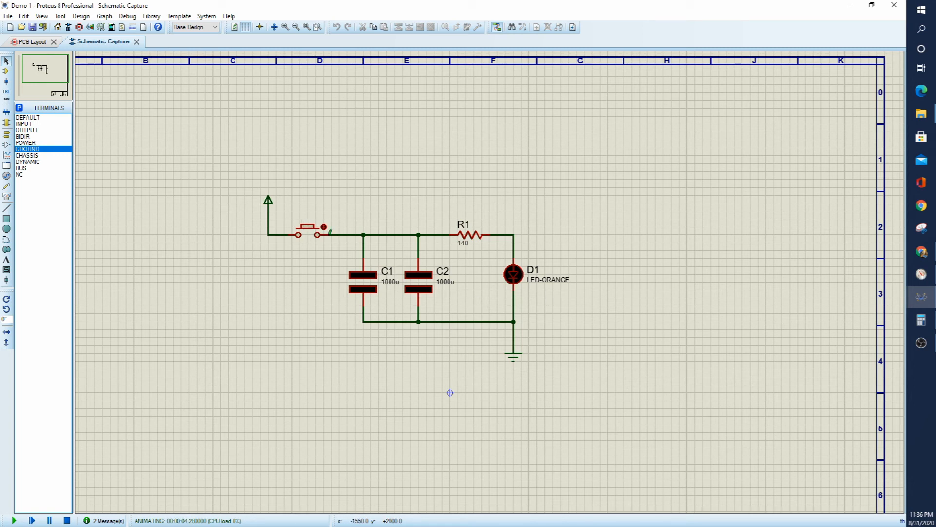
click(309, 233)
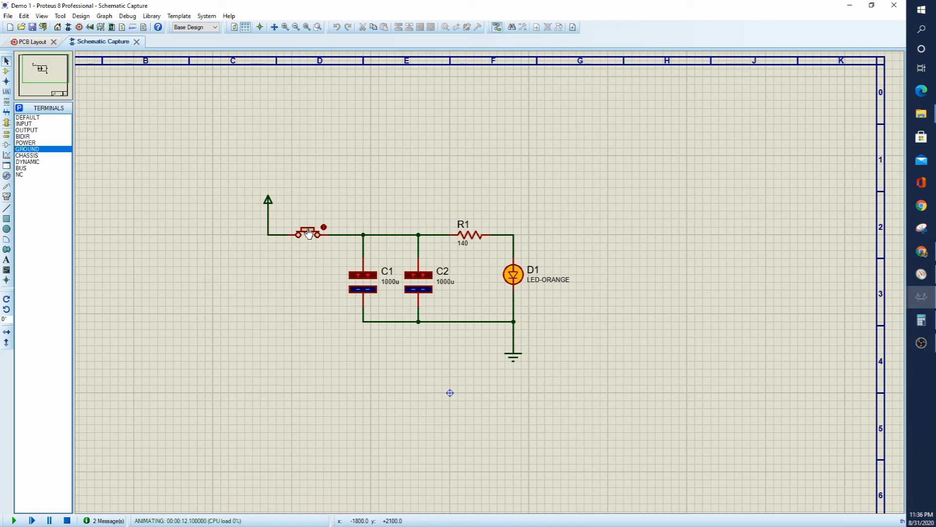
click(309, 234)
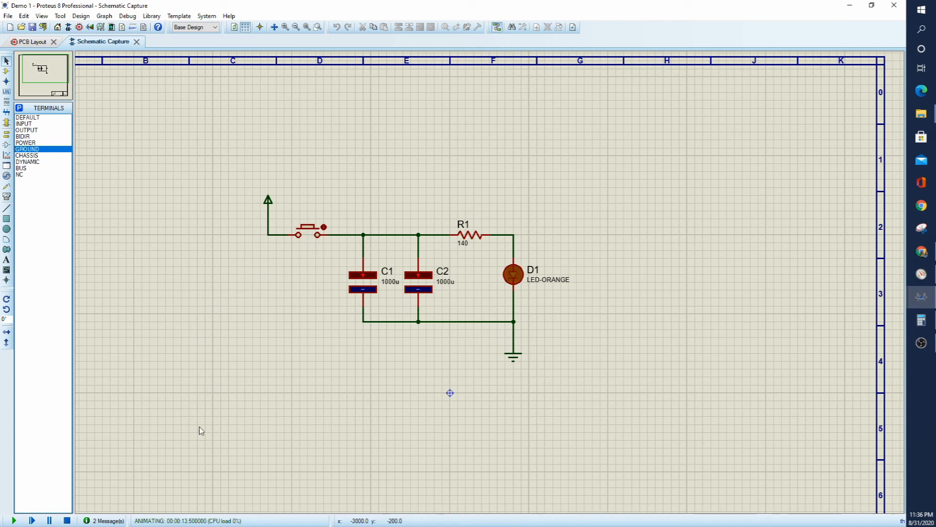
click(67, 520)
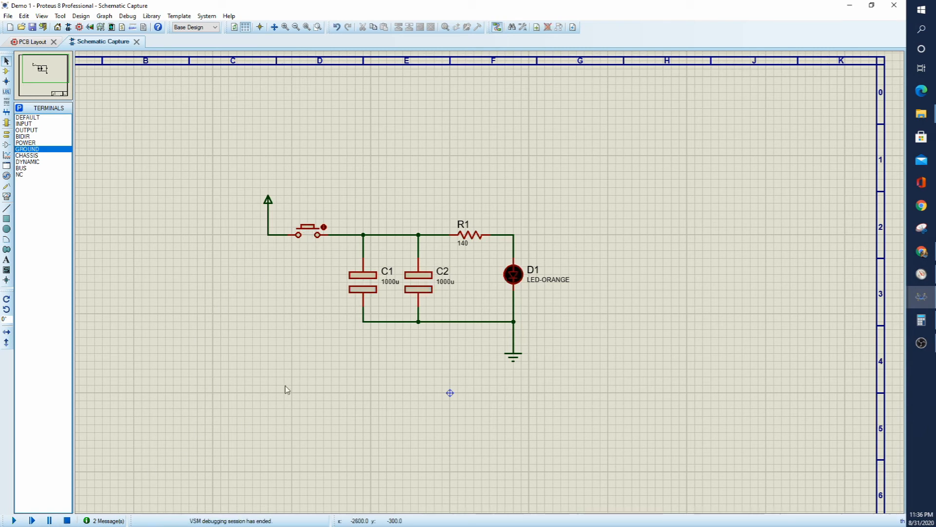
Set capacitor C1's working voltage to 5V
double_click(363, 288)
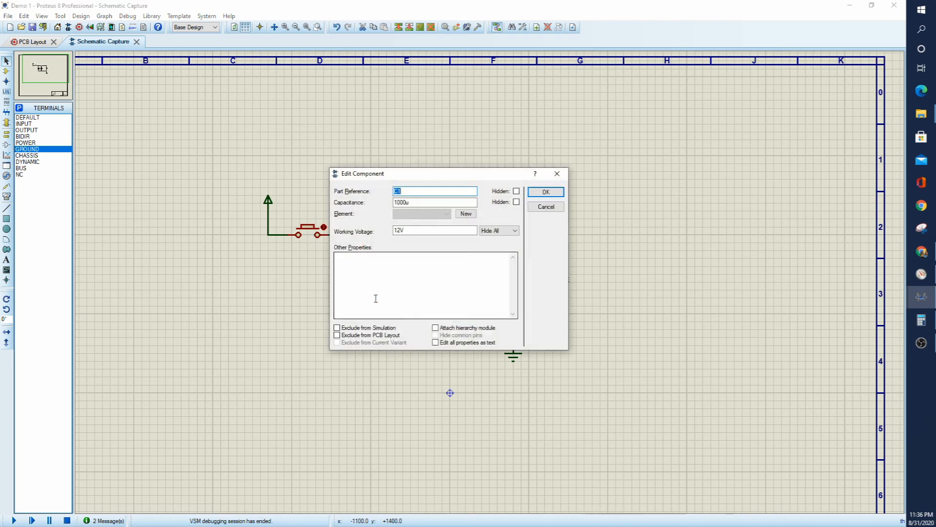
double_click(401, 230)
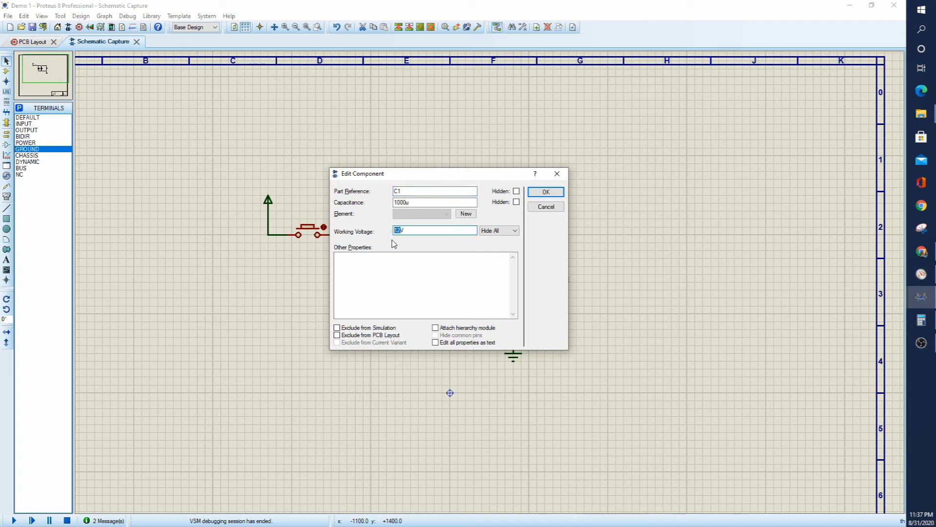
text(5V)
click(549, 193)
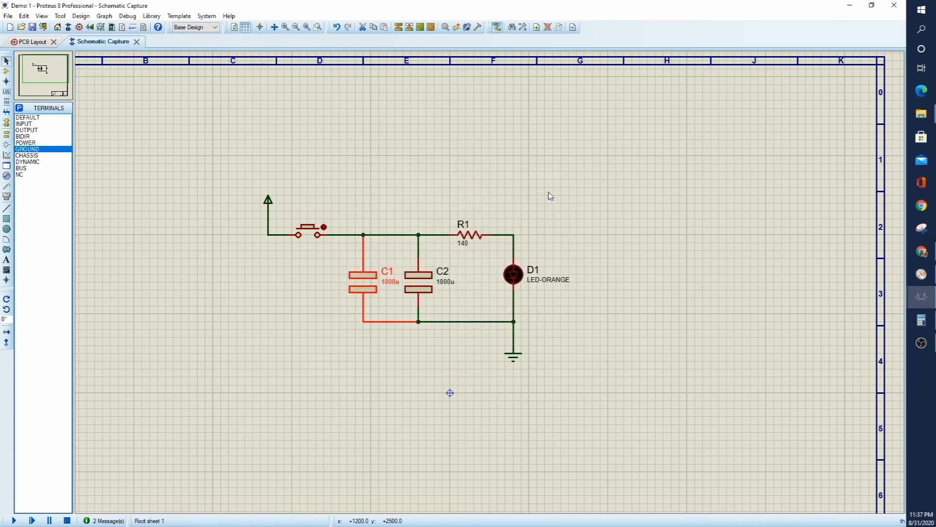
Replace capacitor C2 with a block copy of C1 placed between C1 and the LED, and check the copy's component properties
right_click(419, 281)
right_click(419, 281)
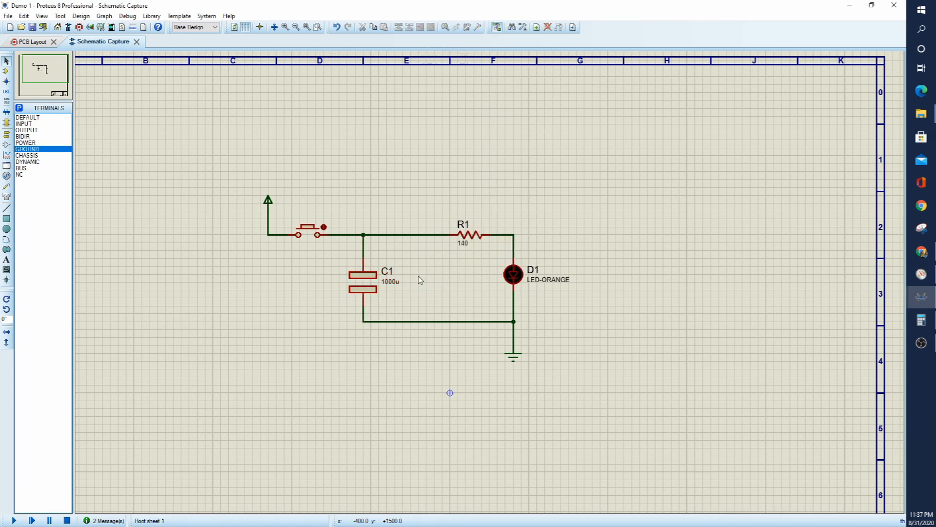
click(367, 279)
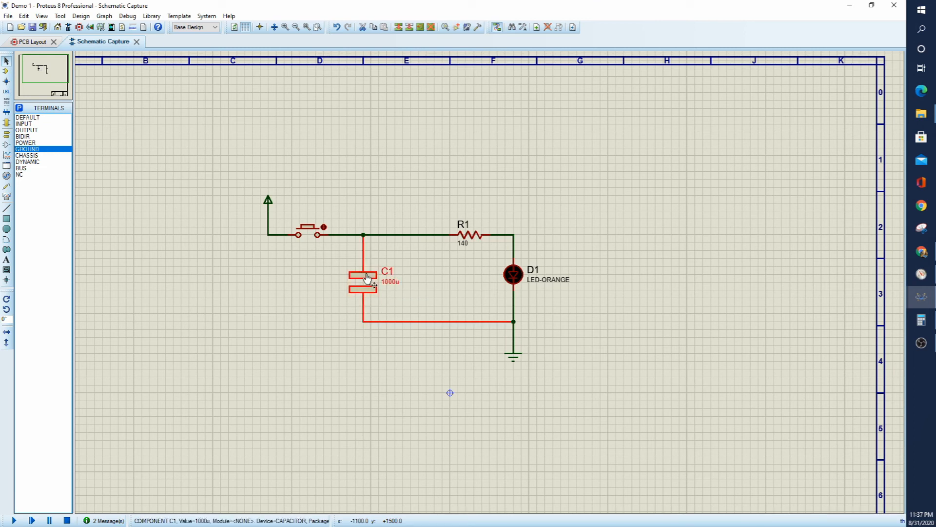
click(399, 29)
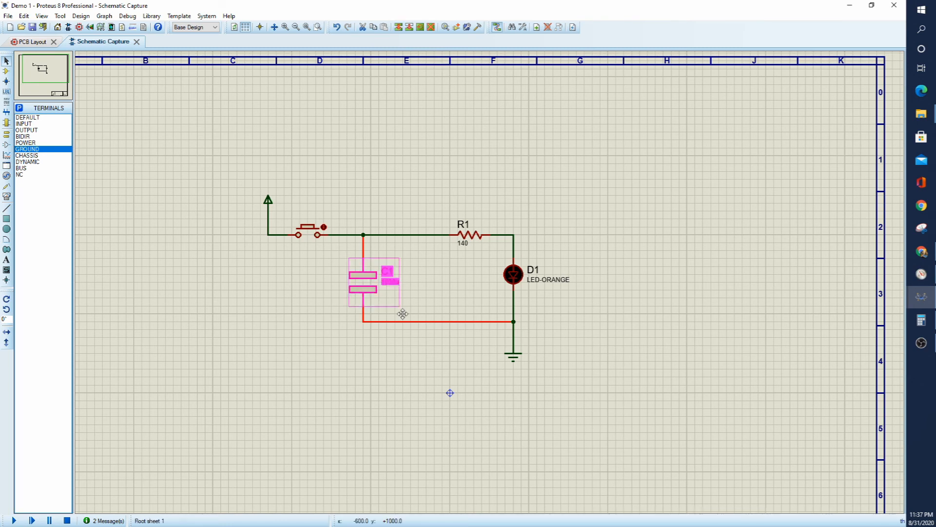
click(457, 315)
right_click(456, 315)
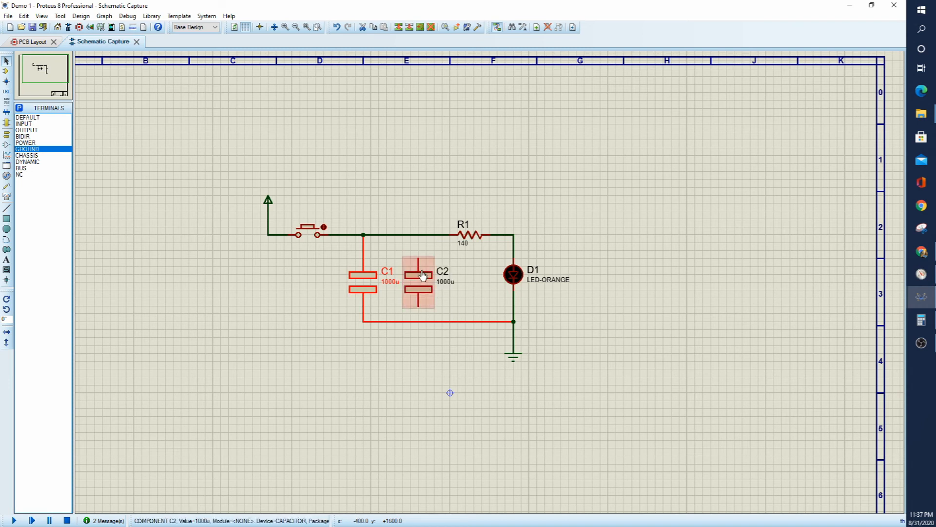
double_click(422, 276)
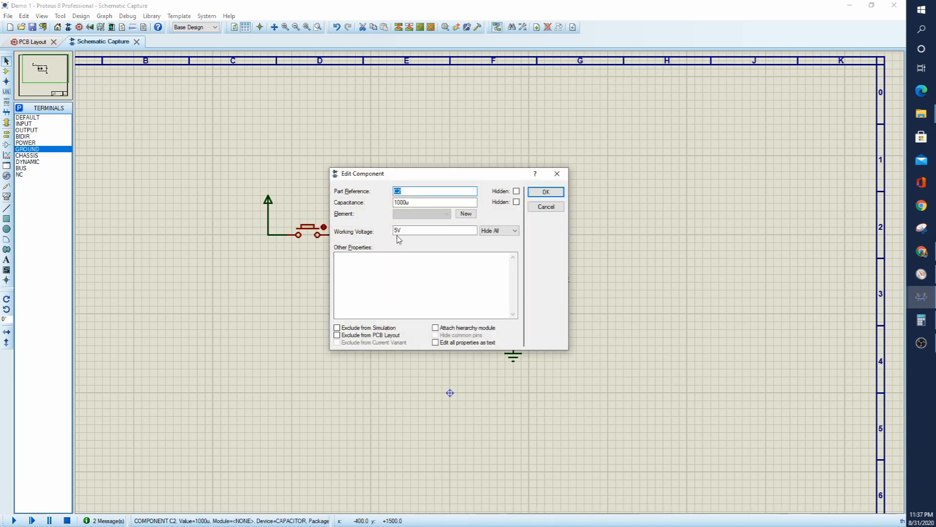
click(548, 194)
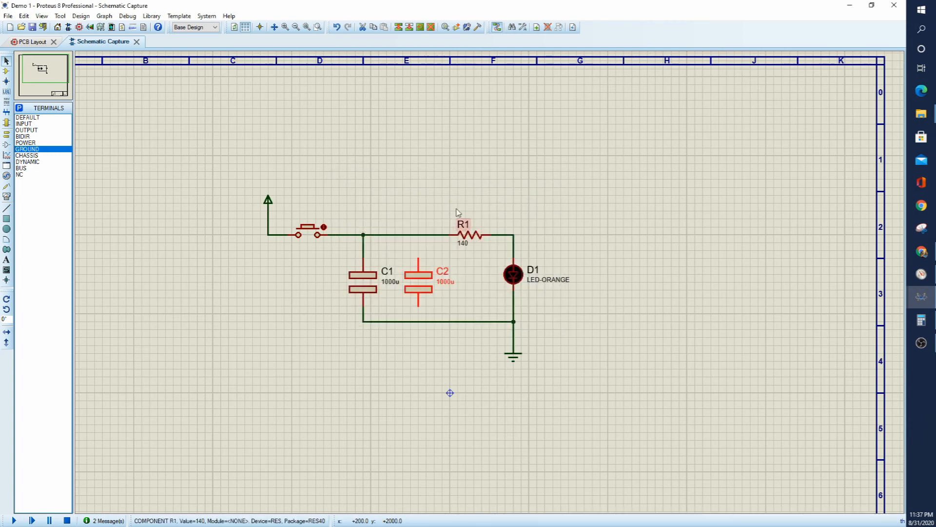
Wire capacitor C2 in parallel with C1, connecting its upper pin to the supply line and its lower pin to the ground line
click(418, 259)
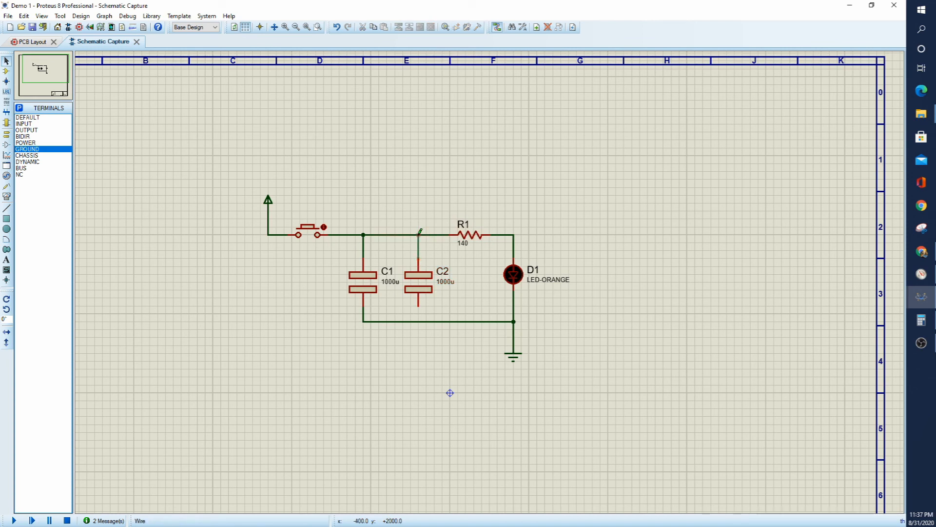
click(418, 235)
click(418, 300)
click(418, 321)
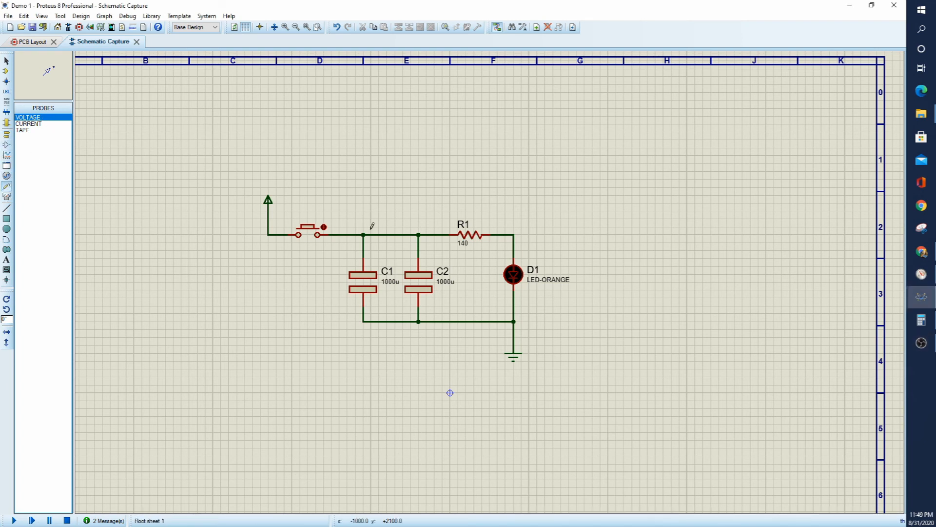
Attach a voltage probe to the wire between C1 and C2 and a current probe to the wire after R1
click(393, 228)
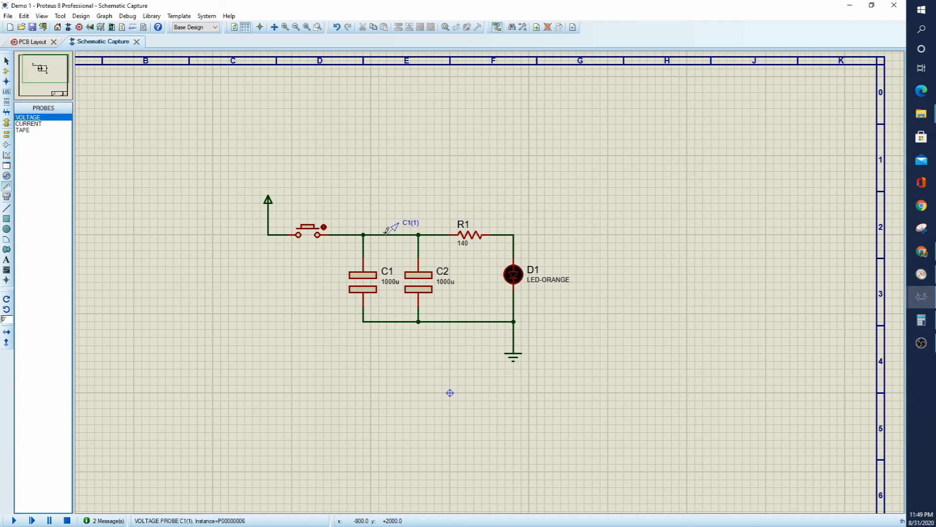
click(34, 124)
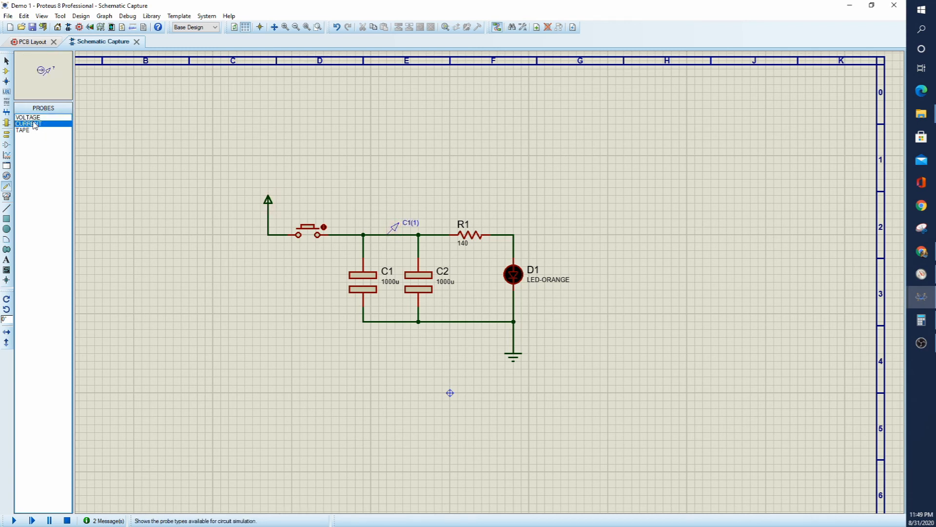
click(506, 220)
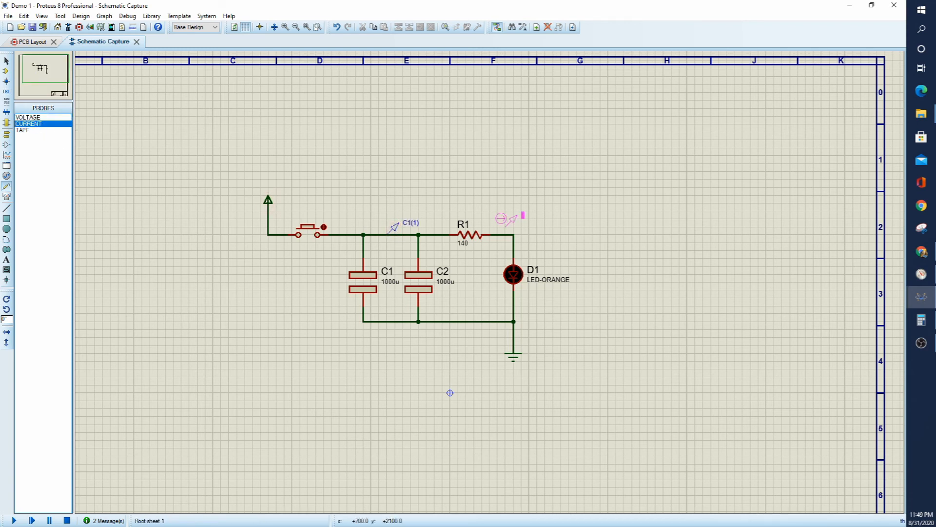
click(525, 224)
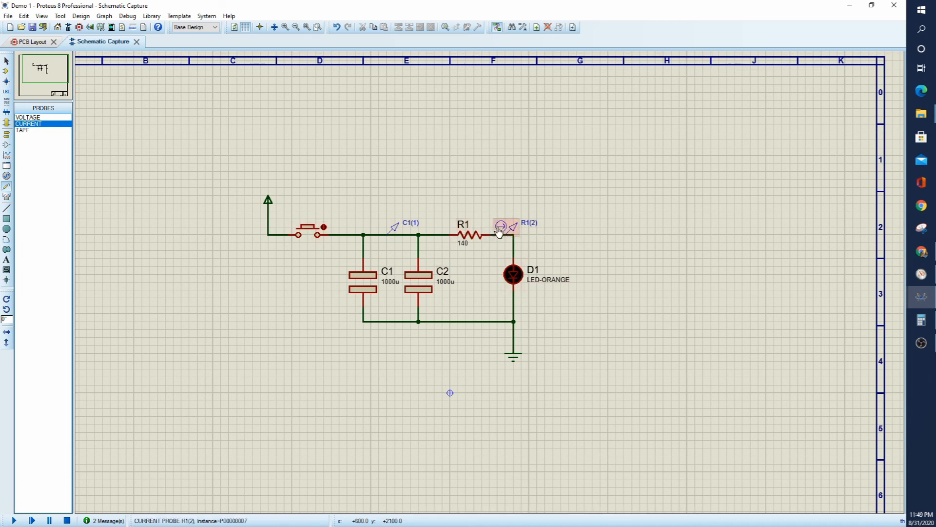
Place a spare current probe in the empty area above R1, trying rotations in both directions before placing it
click(514, 167)
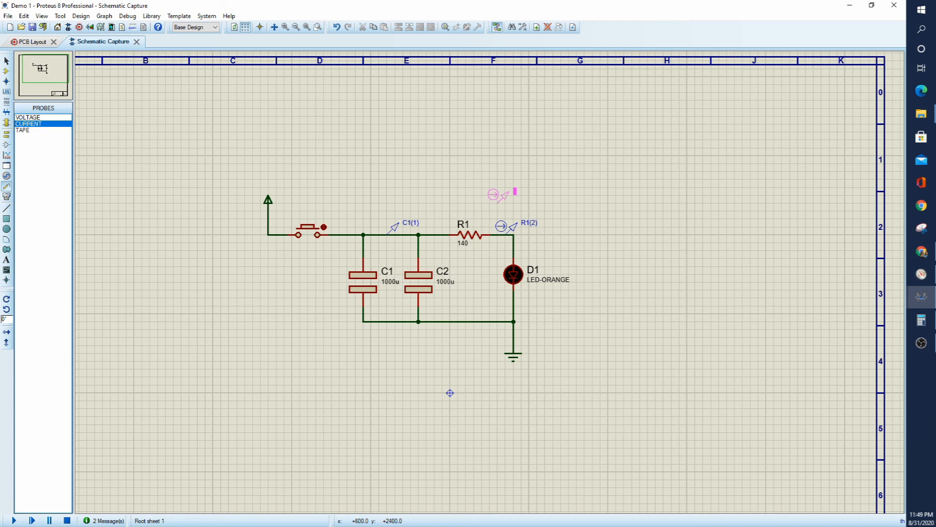
key(KP_Add)
key(KP_Add)
key(KP_Add)
key(KP_Subtract)
key(KP_Subtract)
key(KP_Subtract)
key(KP_Subtract)
key(KP_Add)
click(515, 176)
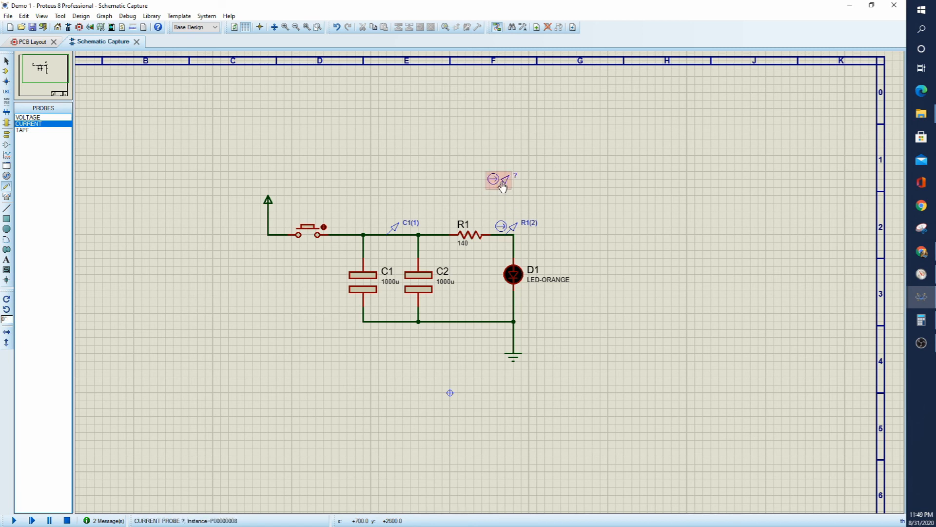
Try rotating the spare current probe above R1 in 90-degree turns
right_click(512, 177)
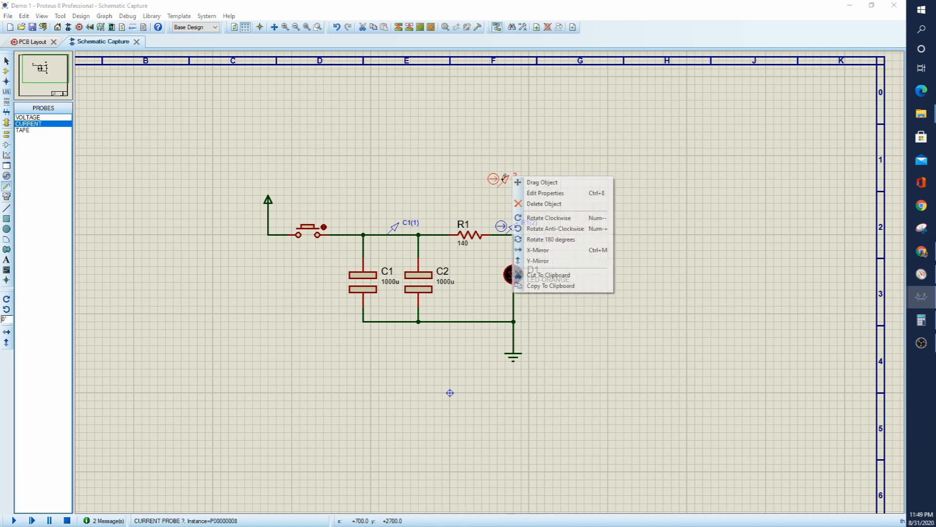
click(555, 228)
right_click(500, 189)
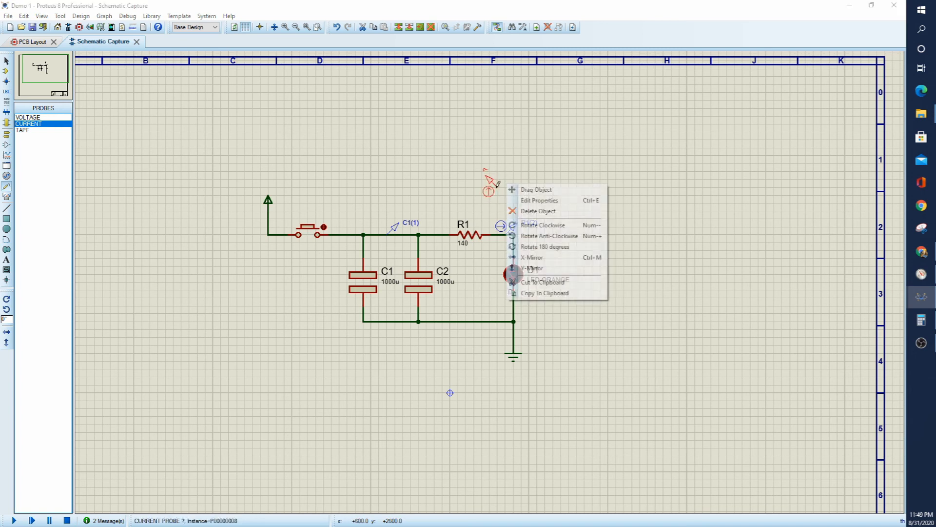
click(557, 229)
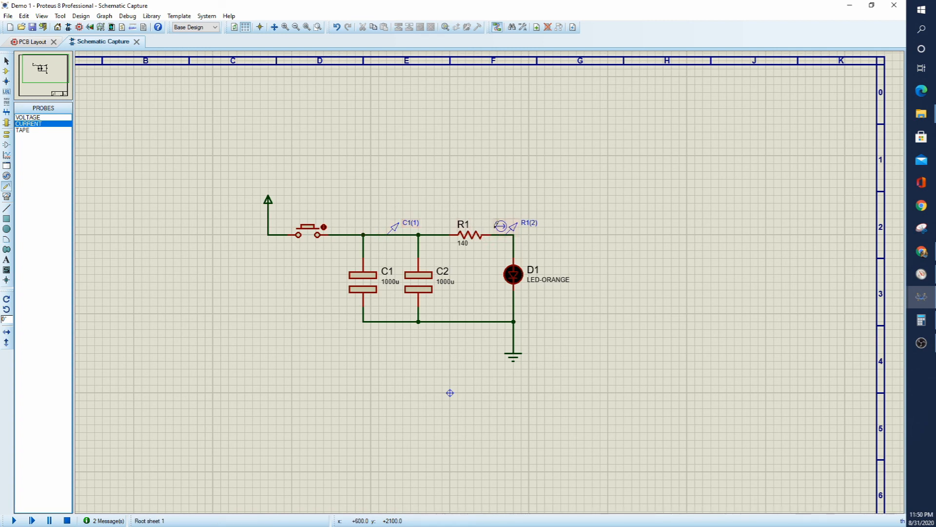
Simulate the circuit, toggle the push button to watch both probes while the capacitors charge and discharge, and stop the simulation
key(F12)
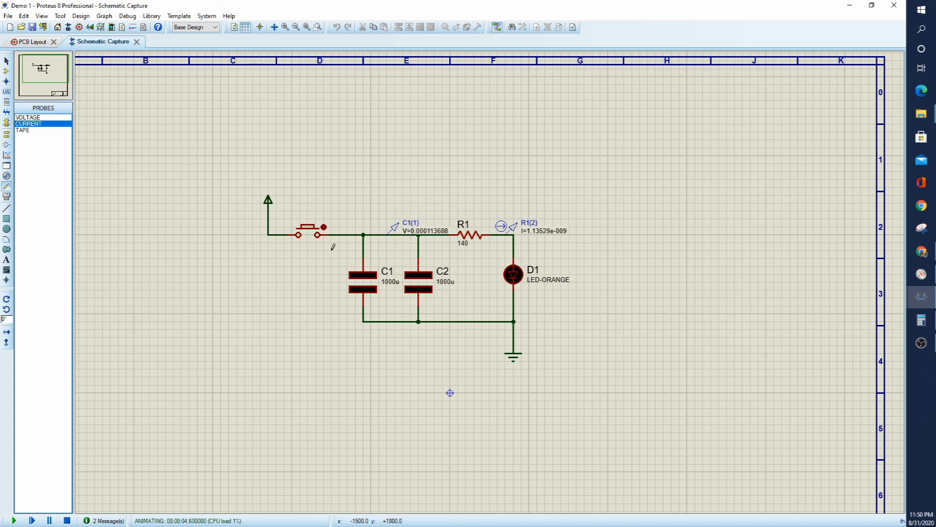
click(325, 225)
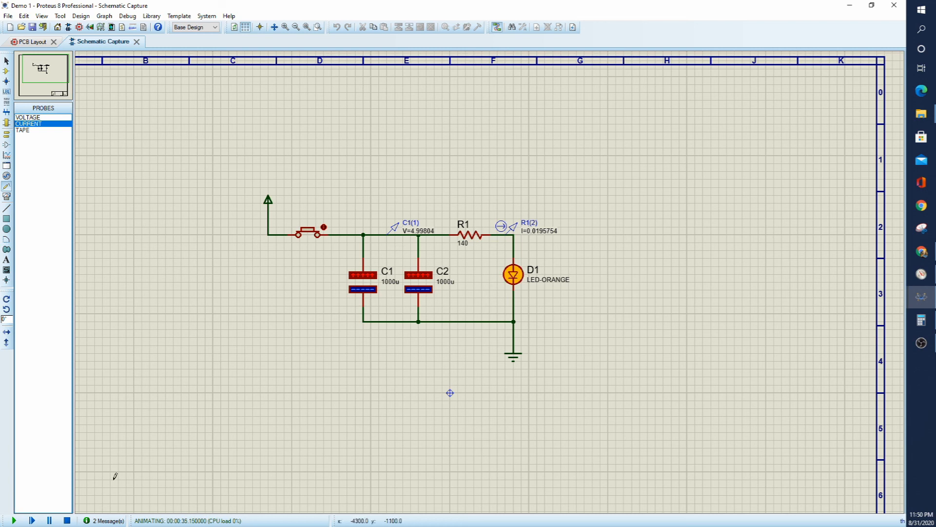
click(312, 234)
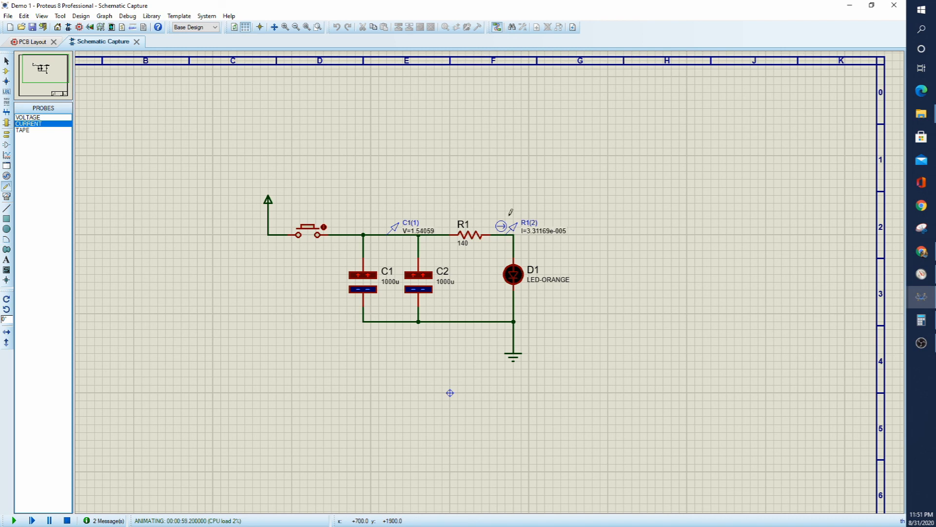
click(307, 233)
click(67, 520)
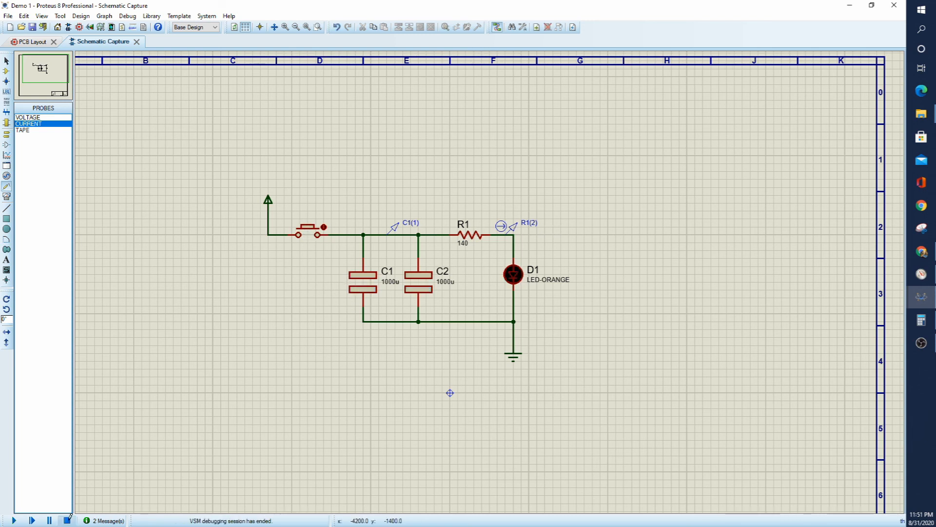
In the PCB layout, try to place capacitor C1 without assigning a footprint, and place resistor R1 just above the board's origin
click(31, 41)
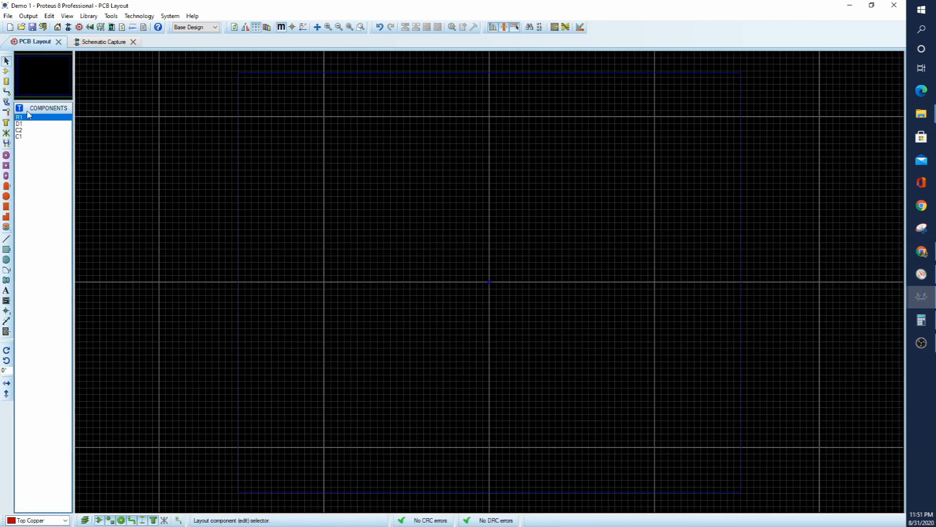
click(7, 70)
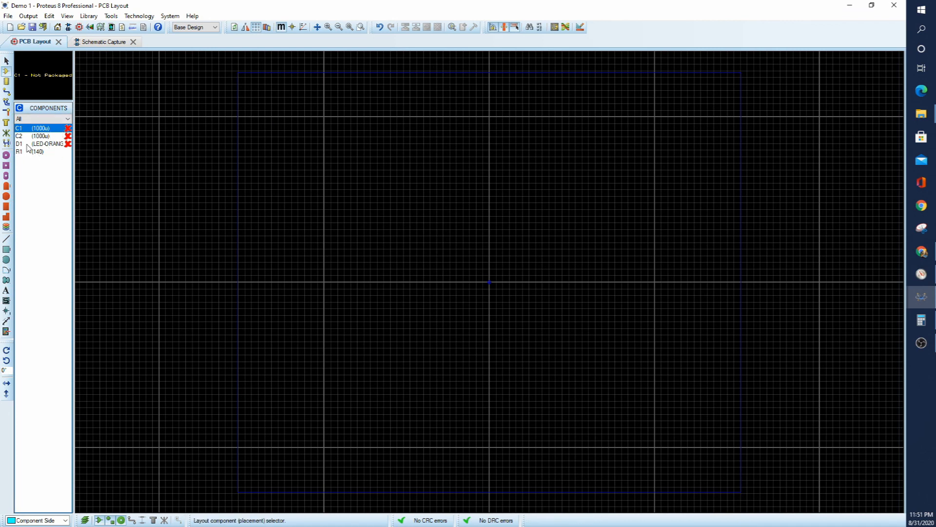
click(386, 171)
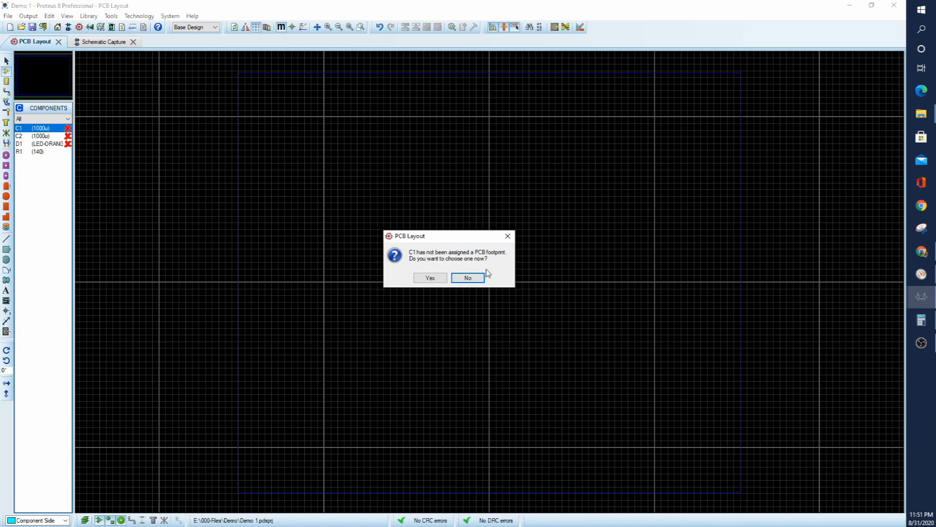
click(507, 237)
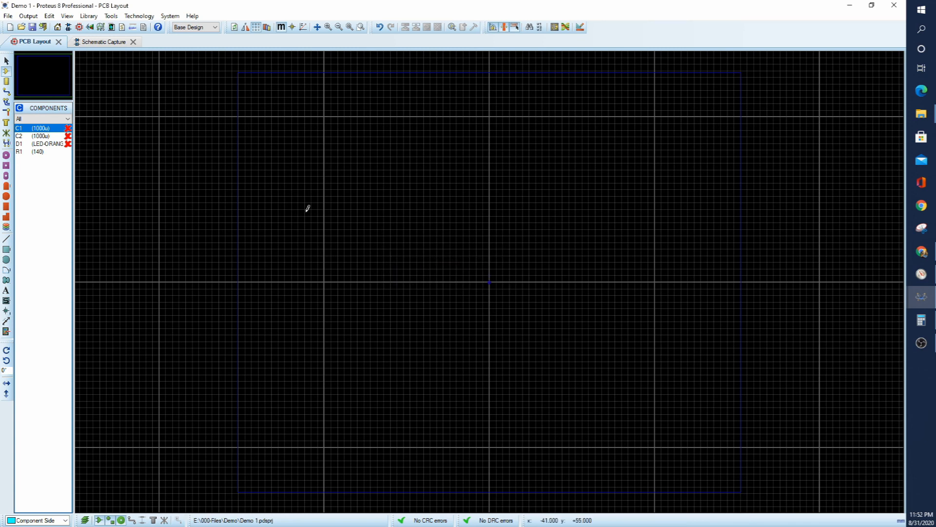
click(37, 153)
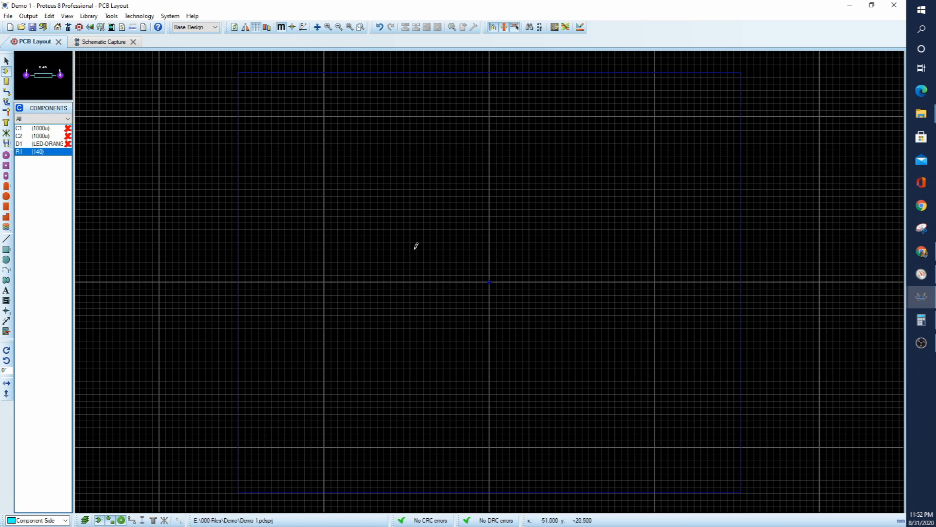
click(431, 248)
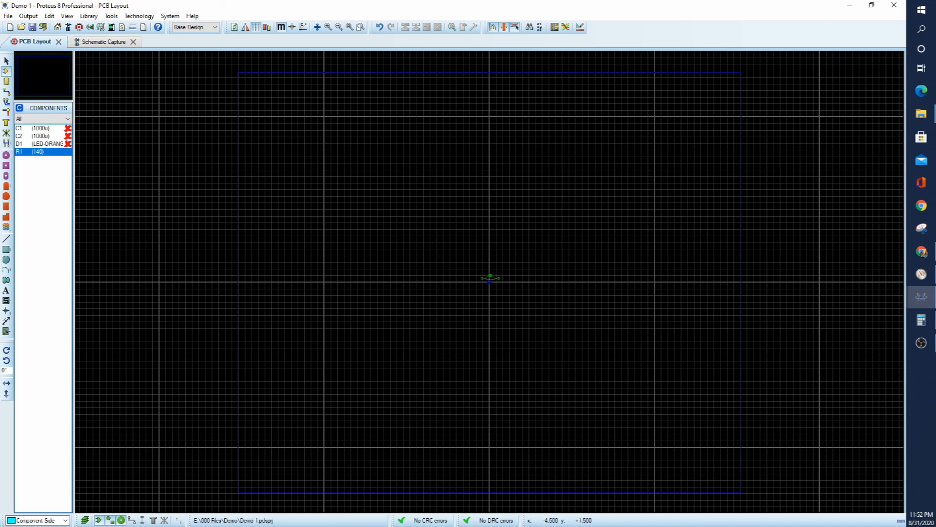
click(480, 272)
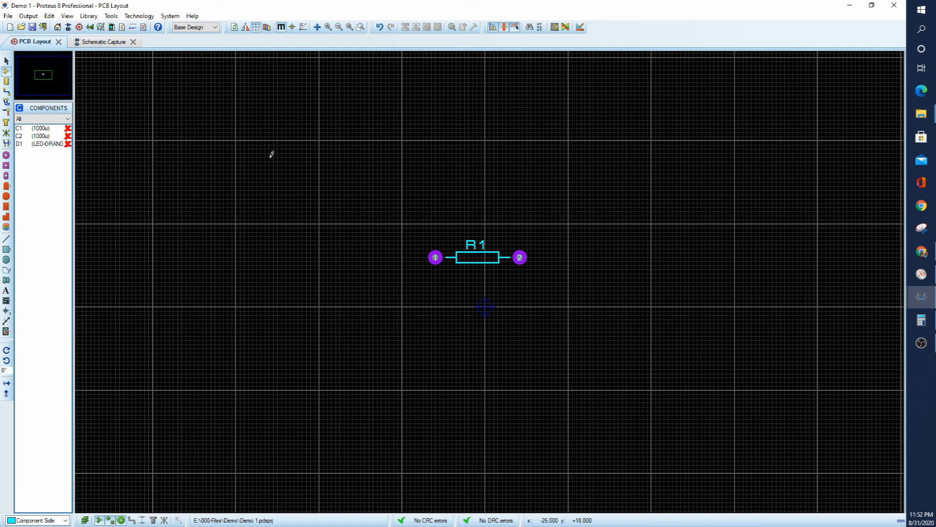
Return from the PCB layout to the Demo 1 schematic
click(103, 42)
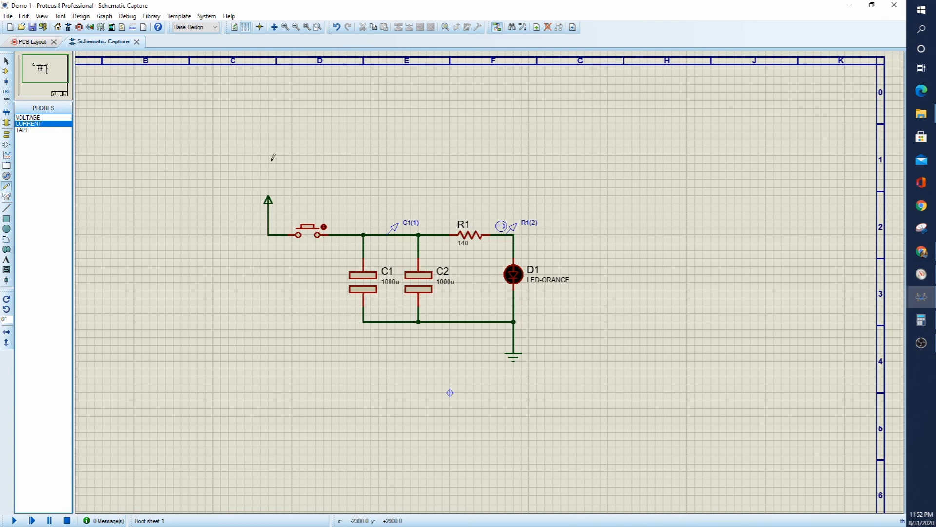